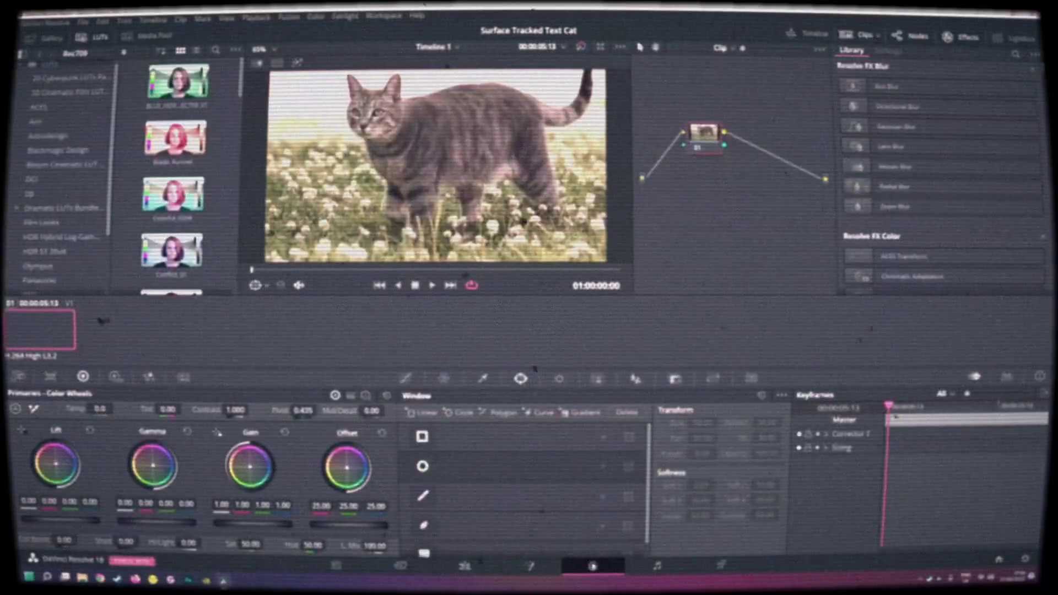
# Add a new source on the node graph, link it into the Surface node, and preview playback
pyautogui.press('space')
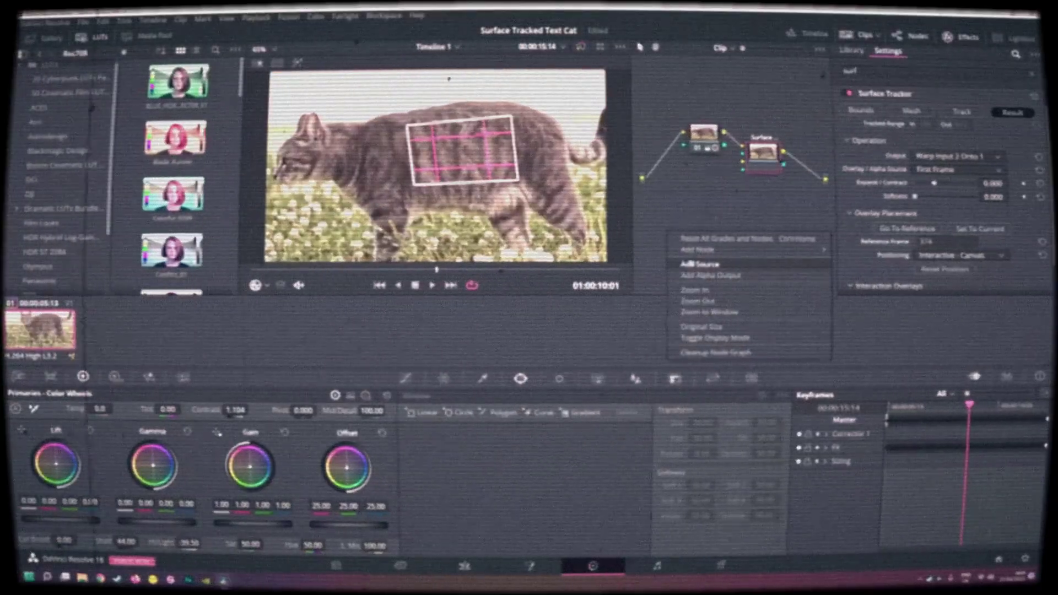
pyautogui.click(710, 267)
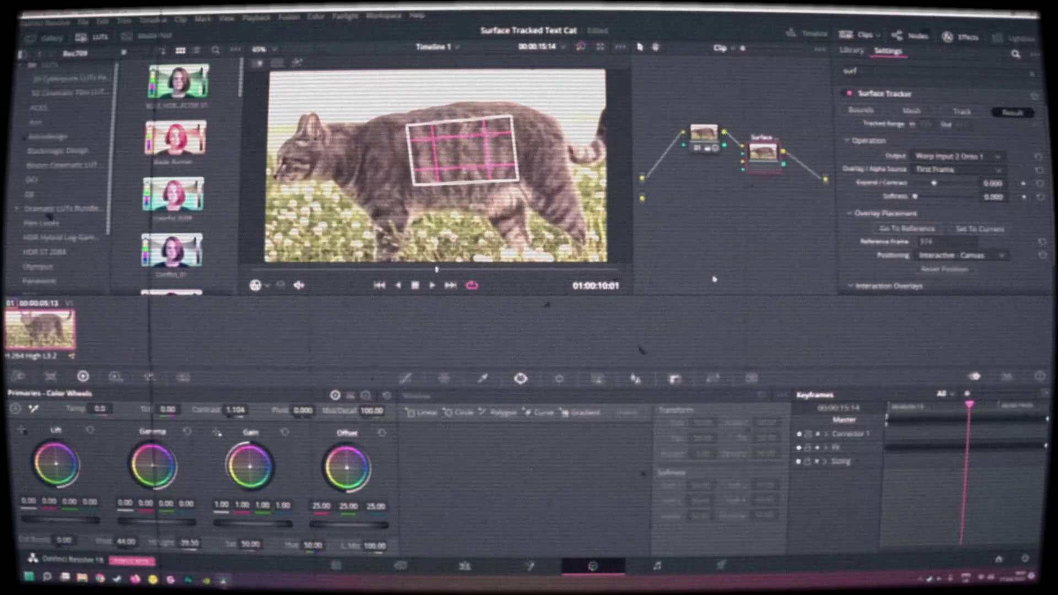
pyautogui.moveTo(643, 198); pyautogui.dragTo(743, 163)
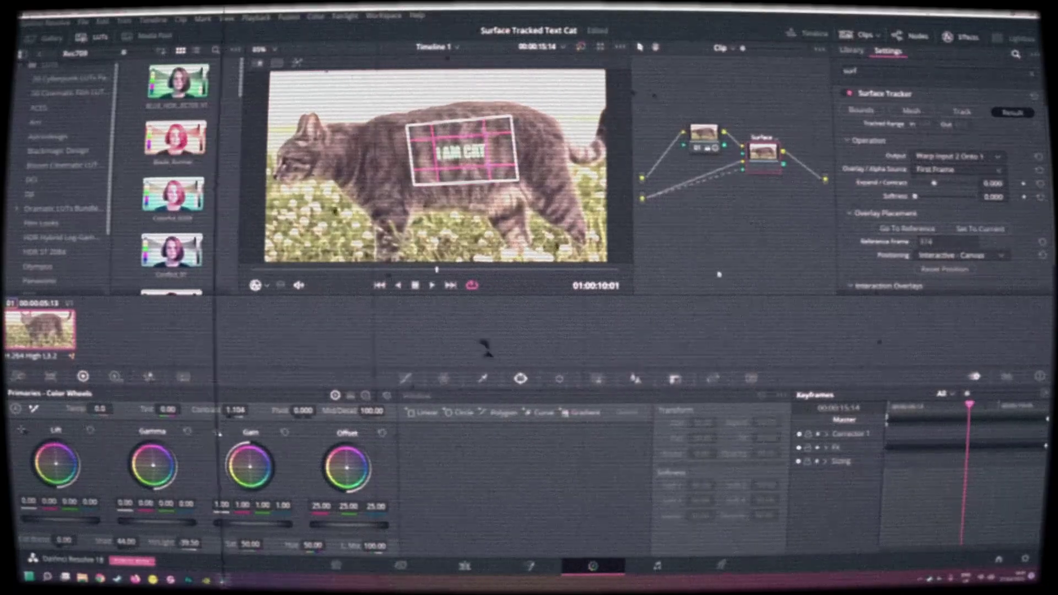
pyautogui.click(432, 286)
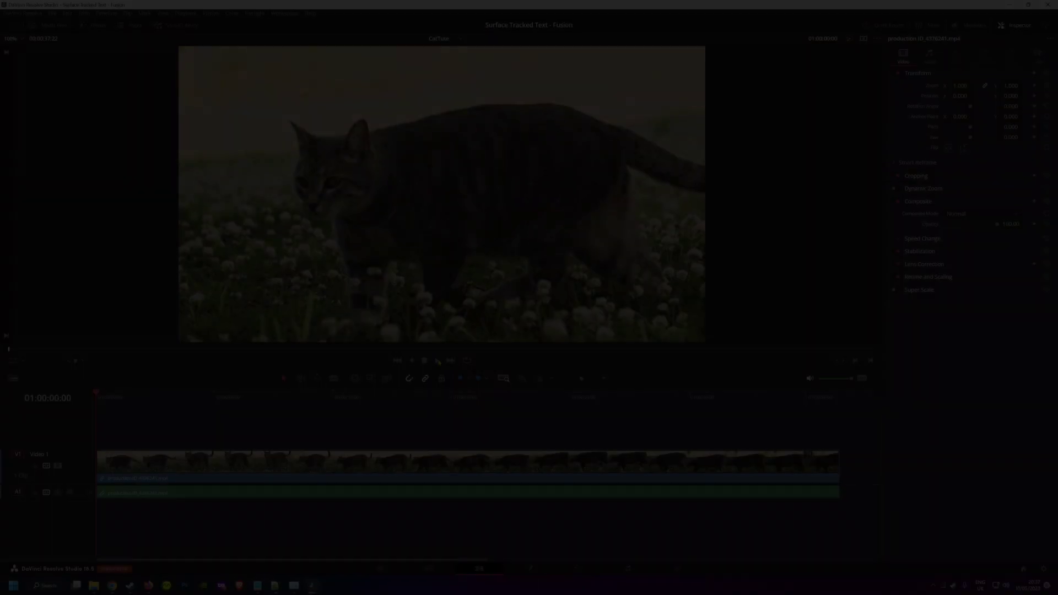
# Set the cat clip's Speed Change to 300%
pyautogui.click(437, 361)
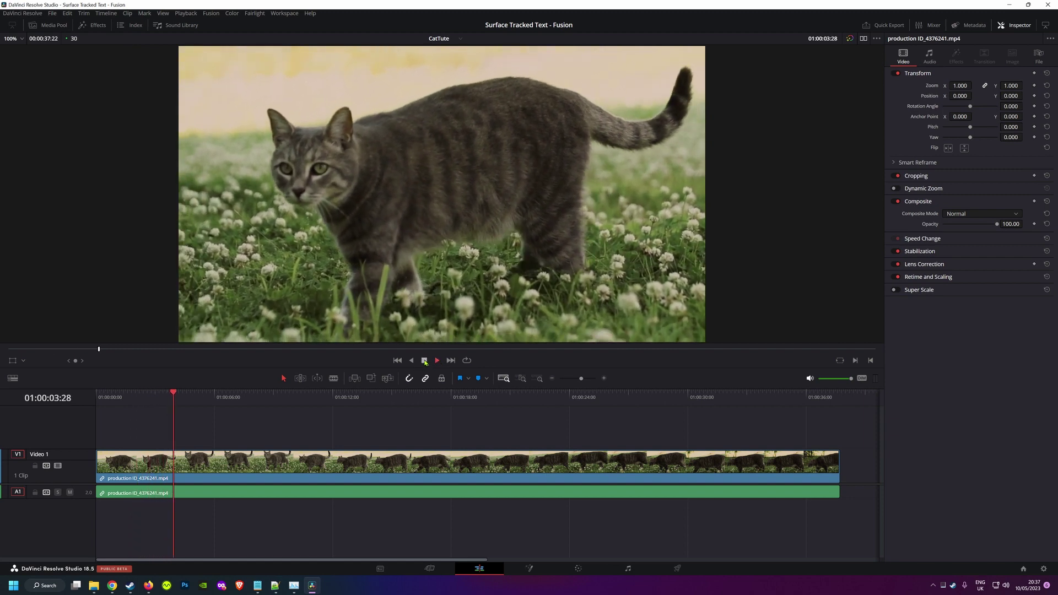
pyautogui.click(425, 361)
pyautogui.click(923, 239)
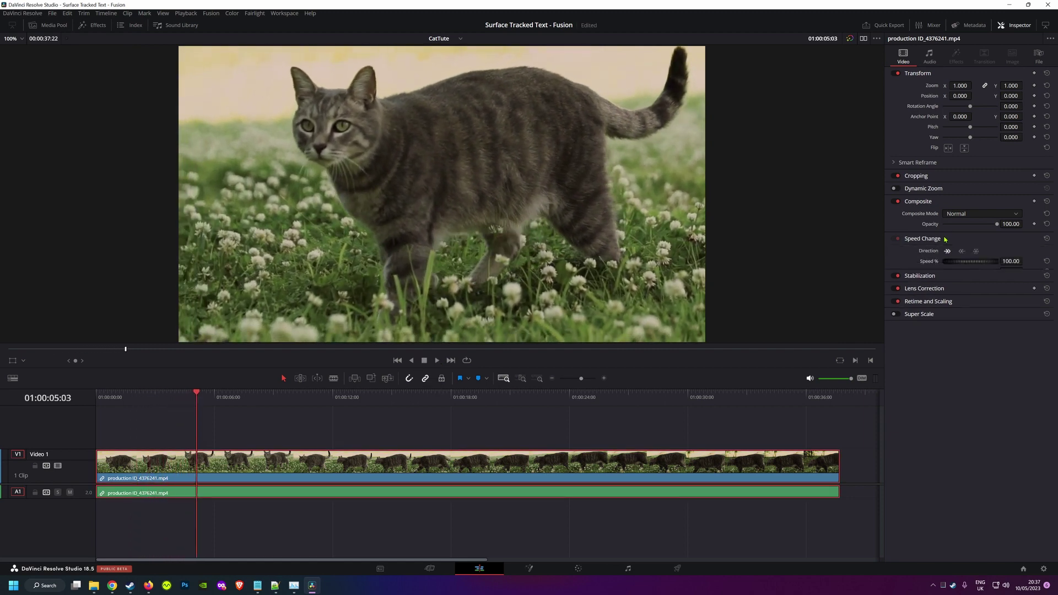
pyautogui.click(1005, 261)
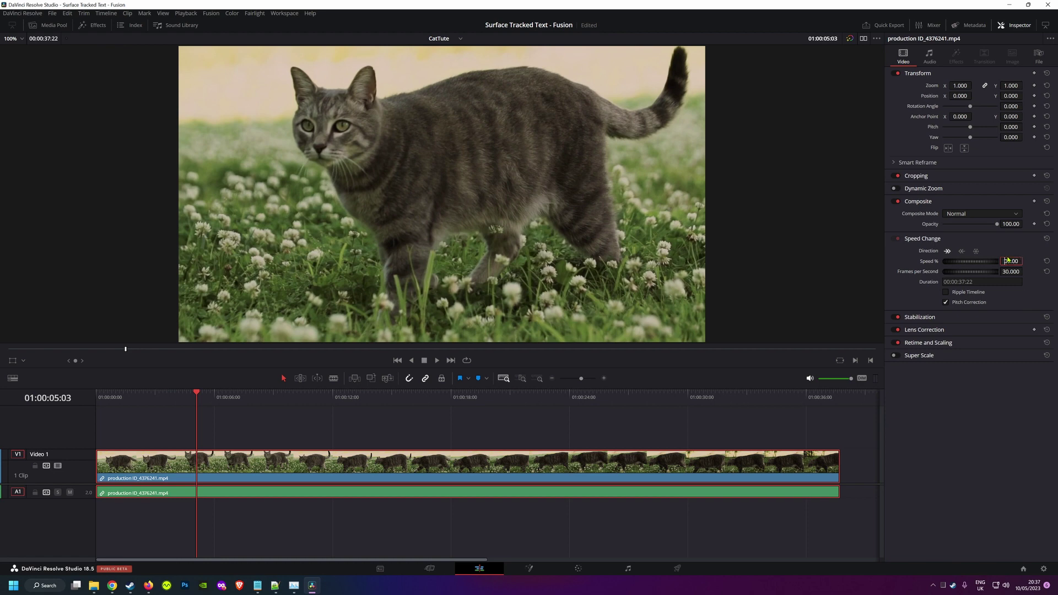
pyautogui.write('300')
pyautogui.press('Return')
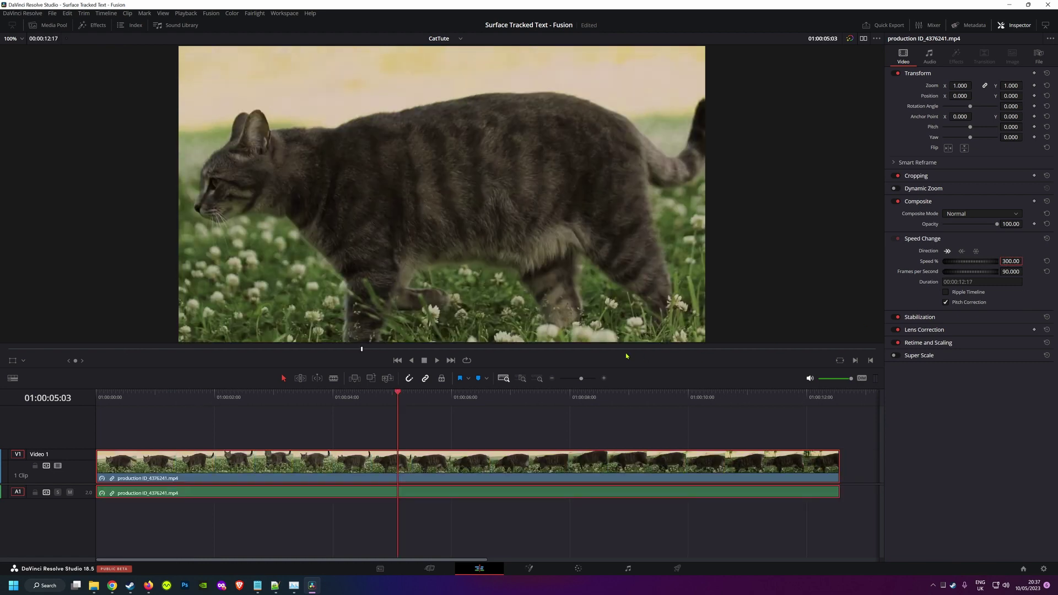
# Trim the clip's start, ripple-delete the gap, and trim its end to 06:29
pyautogui.moveTo(99, 466); pyautogui.dragTo(273, 465)
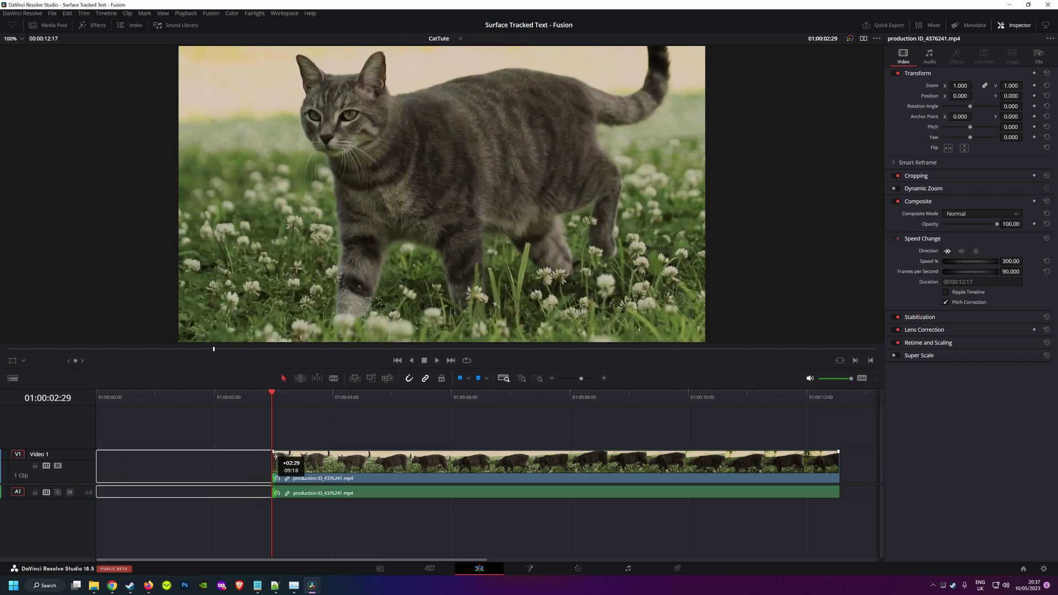
pyautogui.press('Delete')
pyautogui.moveTo(838, 464); pyautogui.dragTo(634, 459)
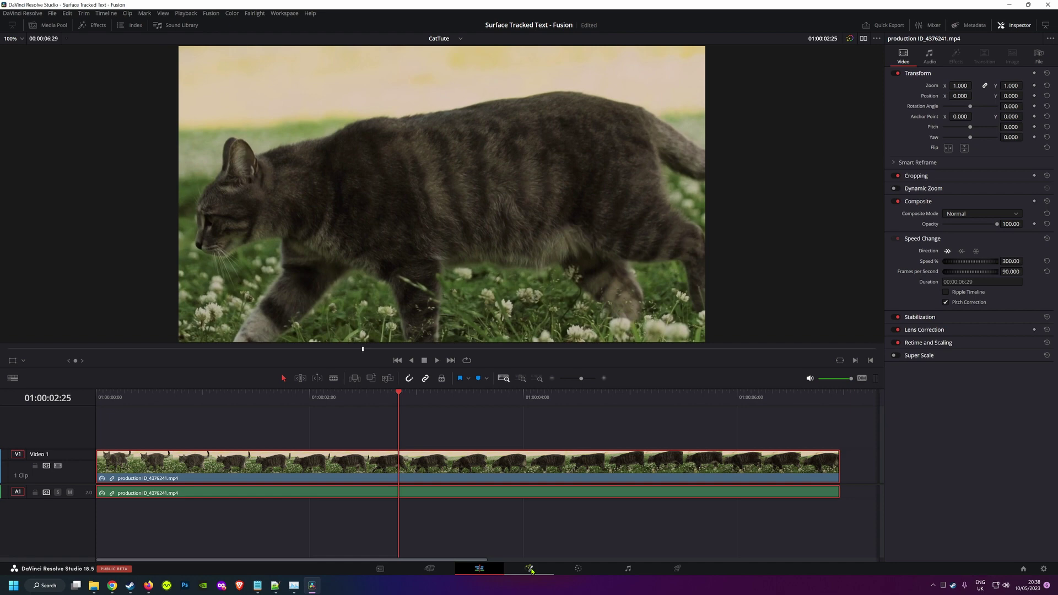
# On the Fusion page, rename MediaIn1 to Cat
pyautogui.click(530, 569)
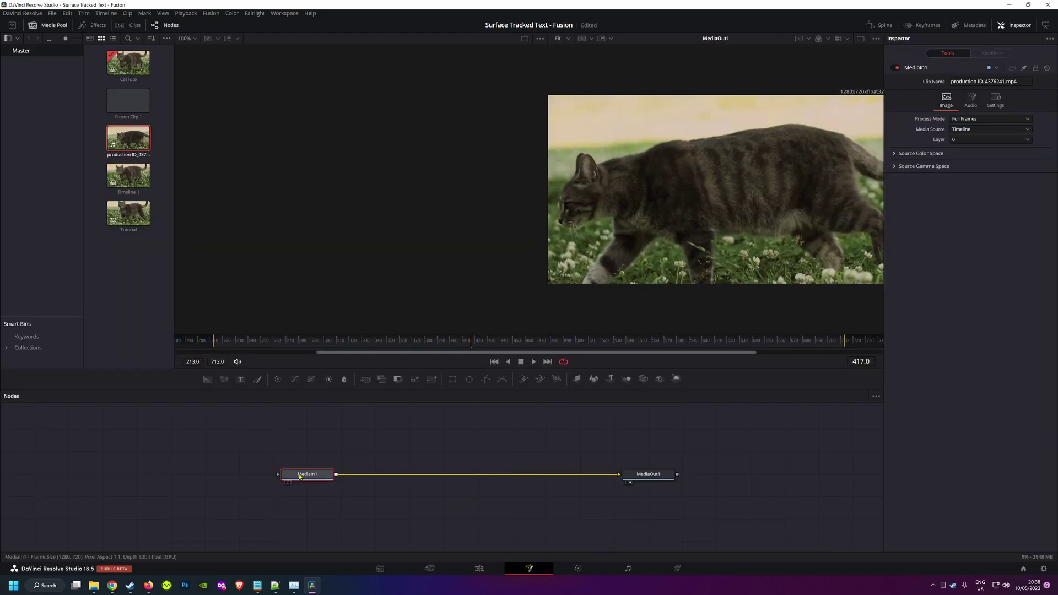
pyautogui.press('F2')
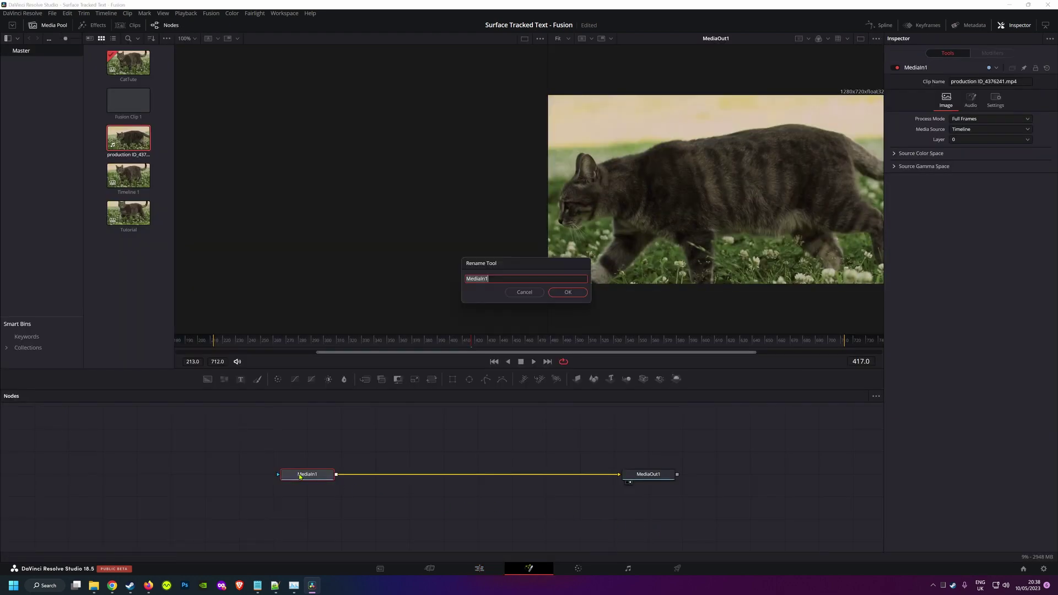
pyautogui.write('Cat')
pyautogui.press('Return')
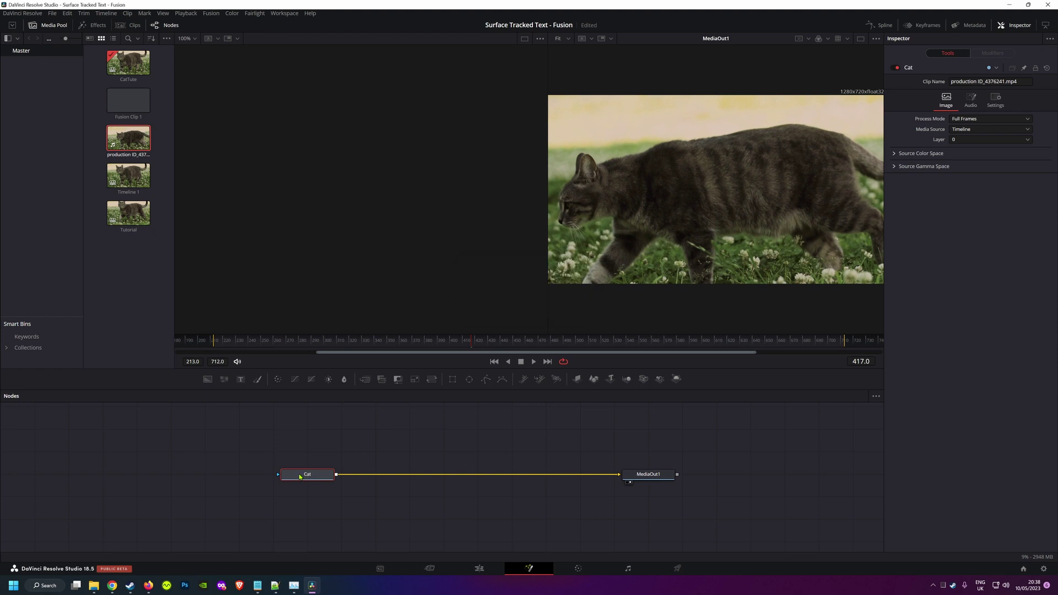
# Add a Surface Tracker node between Cat and MediaOut1
pyautogui.hotkey('shift', 'space')
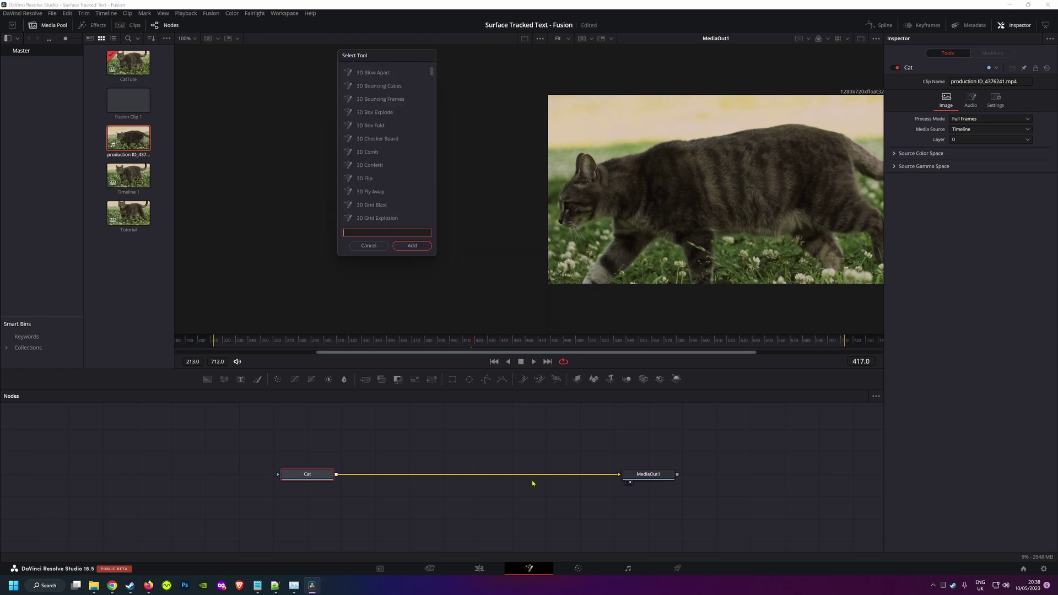
pyautogui.write('surf')
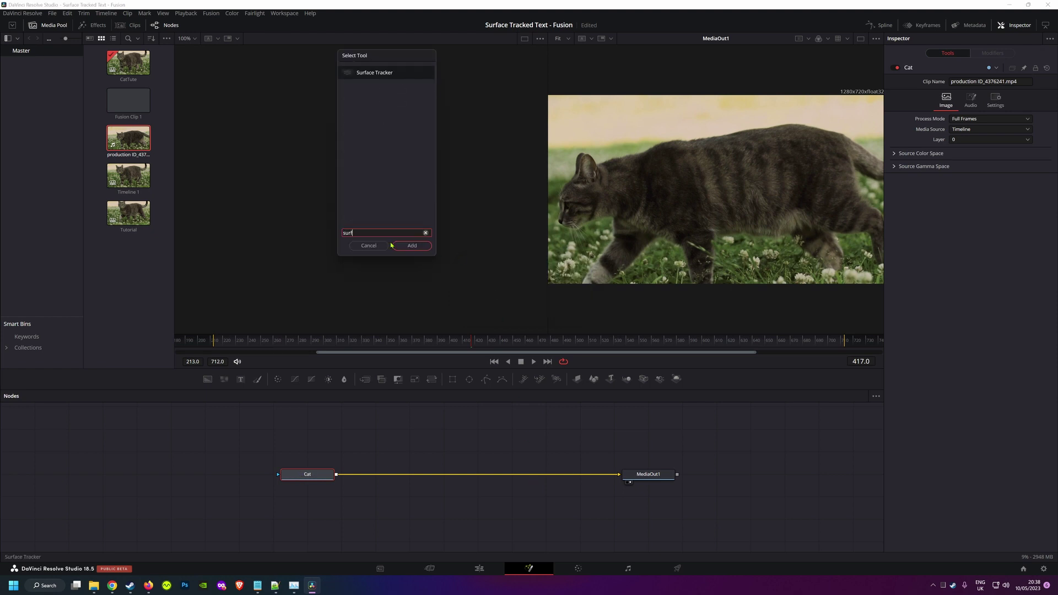
pyautogui.click(410, 246)
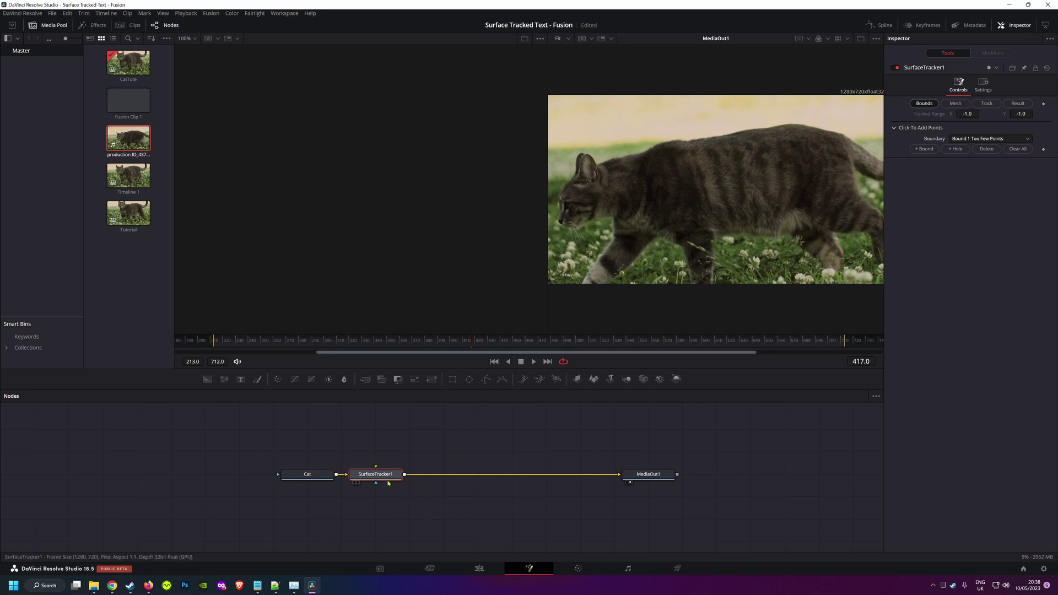
pyautogui.moveTo(376, 474); pyautogui.dragTo(477, 474)
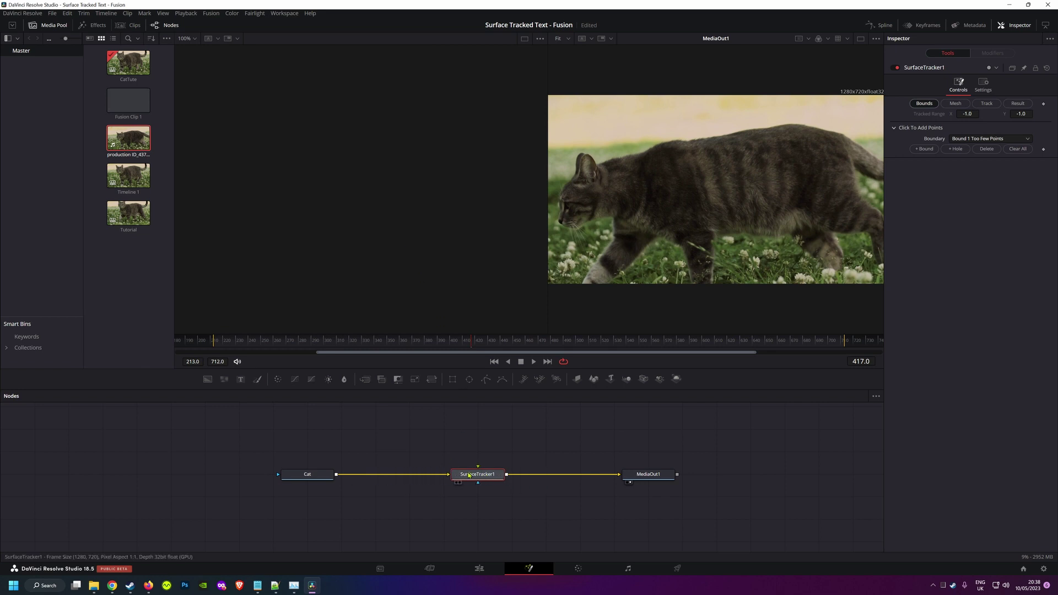
pyautogui.click(390, 440)
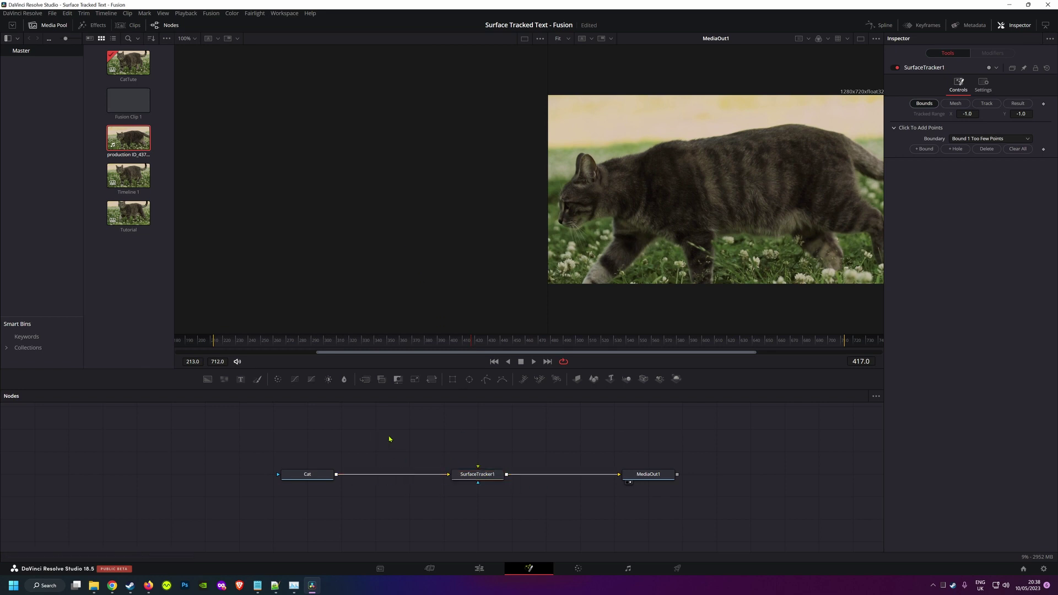
# Add a Text1 node feeding SurfaceTracker1 and show it in viewer 1
pyautogui.click(241, 379)
pyautogui.moveTo(438, 429); pyautogui.dragTo(481, 473)
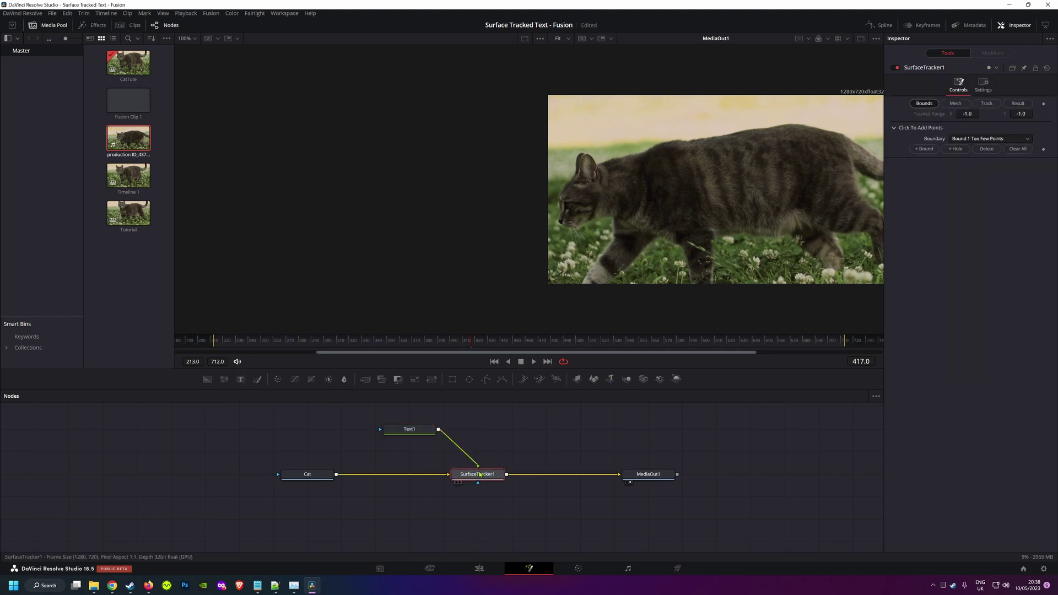
pyautogui.click(413, 432)
pyautogui.press('1')
# Enter 'Feline' and 'Films' on two lines in Cracked Johnnie font, enlarged to 0.1535
pyautogui.click(931, 157)
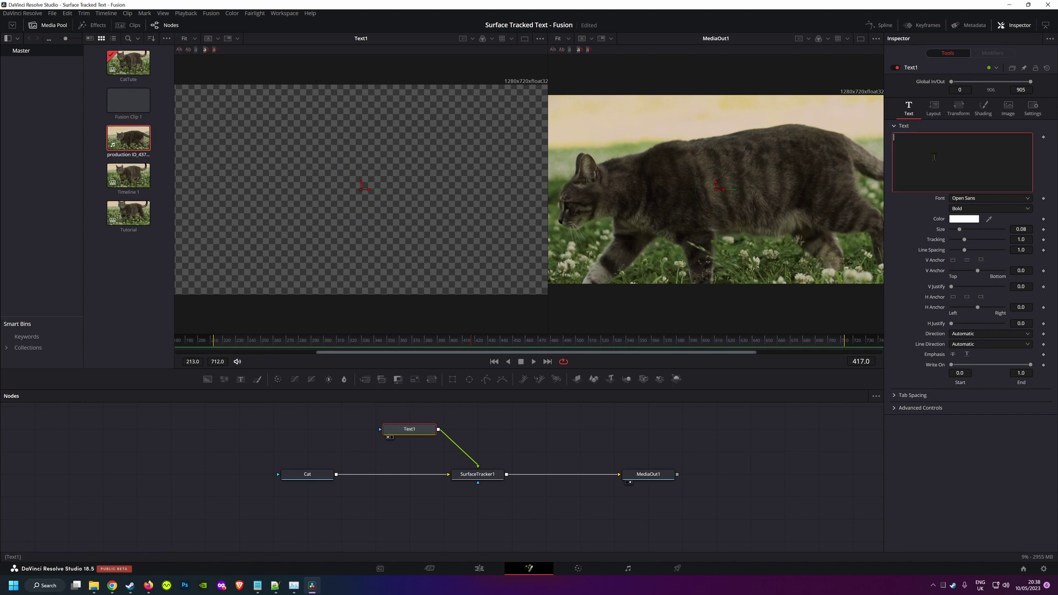
pyautogui.write('Feline')
pyautogui.press('Return')
pyautogui.write('Films')
pyautogui.click(990, 198)
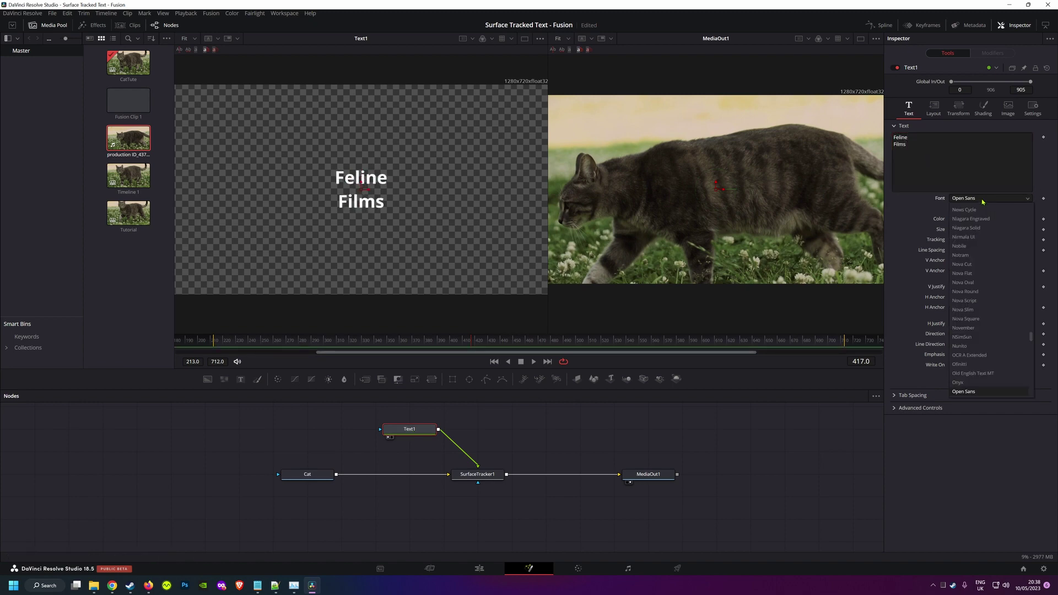
pyautogui.click(987, 228)
pyautogui.moveTo(990, 219); pyautogui.dragTo(831, 273)
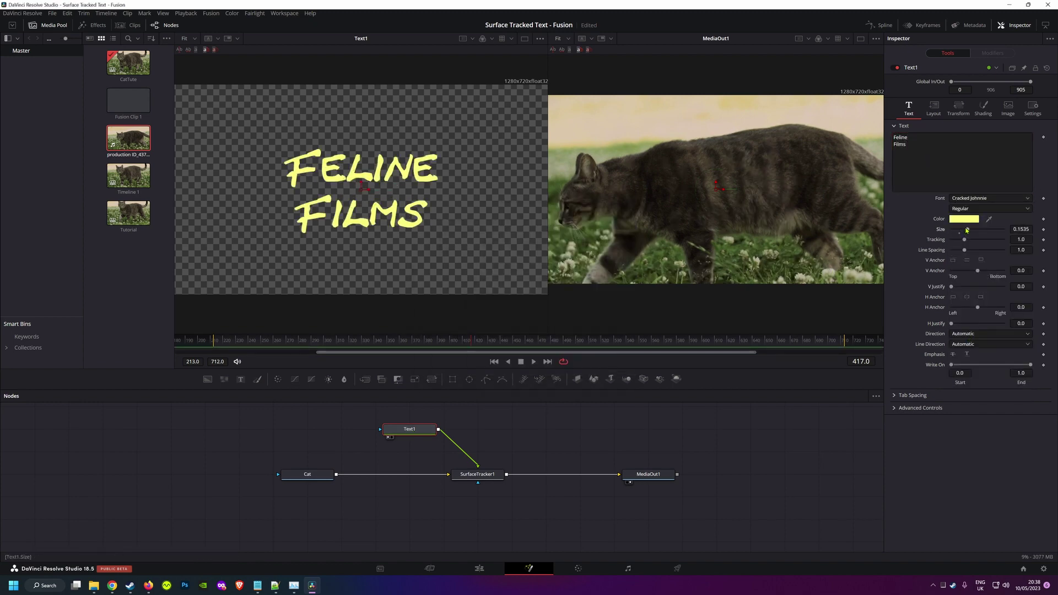
# Soften the Red Outline shading into a glow and widen tracking to 1.071
pyautogui.click(983, 108)
pyautogui.click(964, 137)
pyautogui.click(975, 305)
pyautogui.click(612, 365)
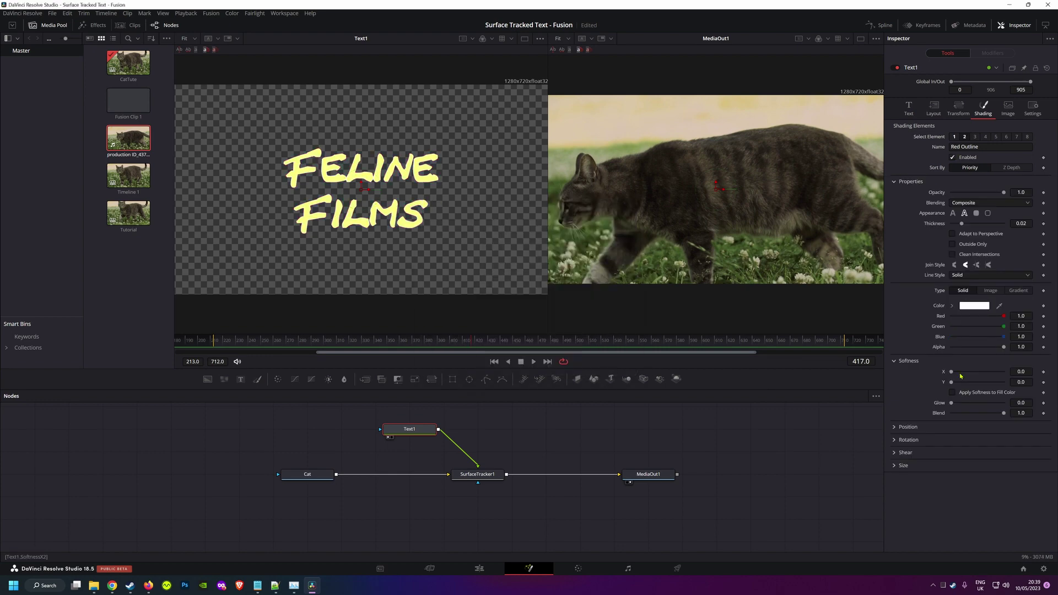
pyautogui.moveTo(951, 371); pyautogui.dragTo(982, 404)
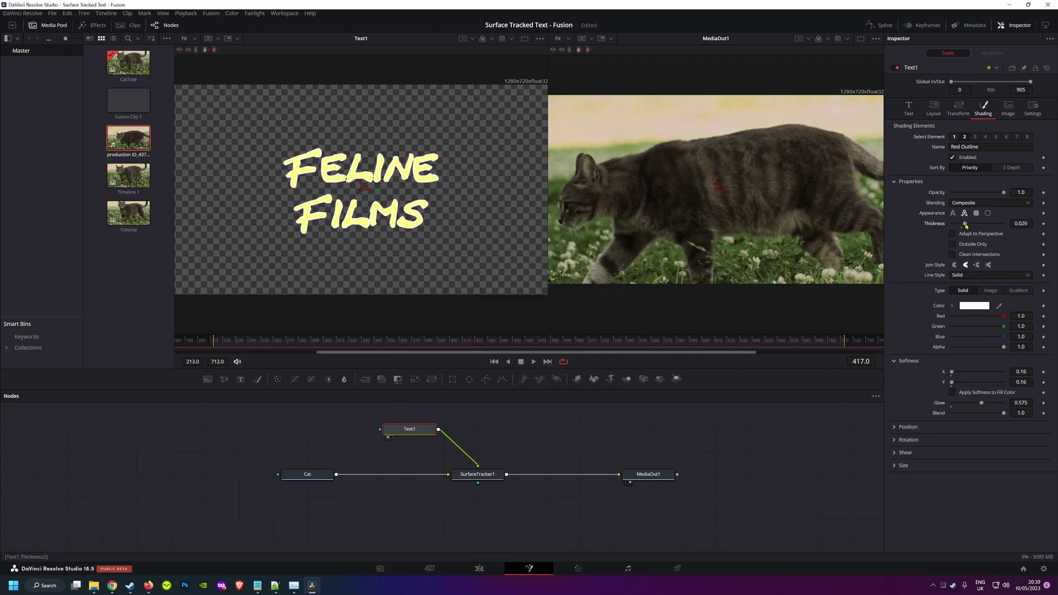
pyautogui.click(909, 108)
pyautogui.moveTo(963, 240); pyautogui.dragTo(965, 241)
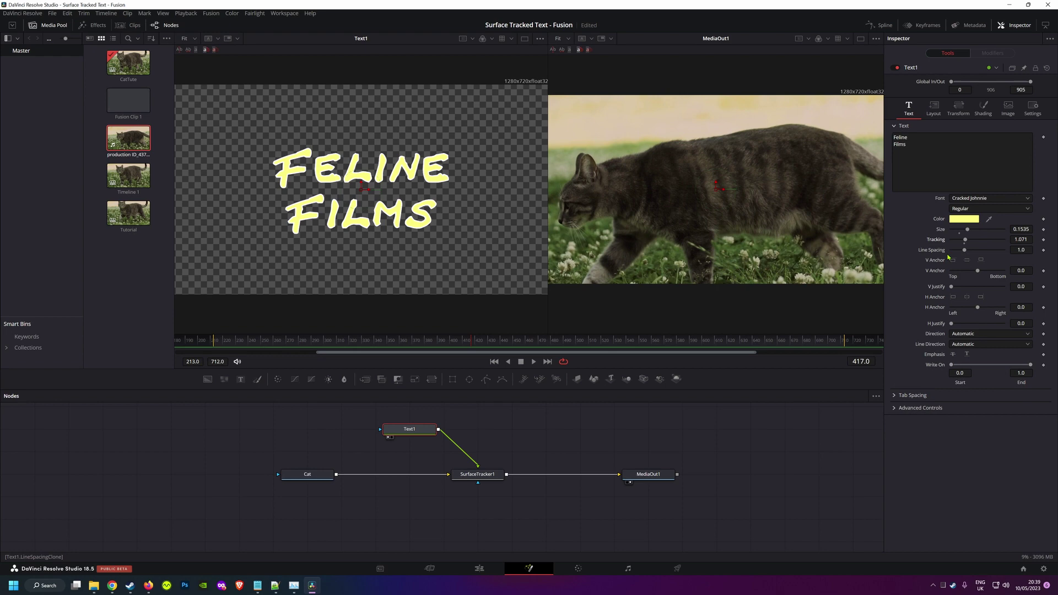
# View SurfaceTracker1 in viewer 2 at frame 629 and regenerate an 80-point mesh
pyautogui.click(490, 475)
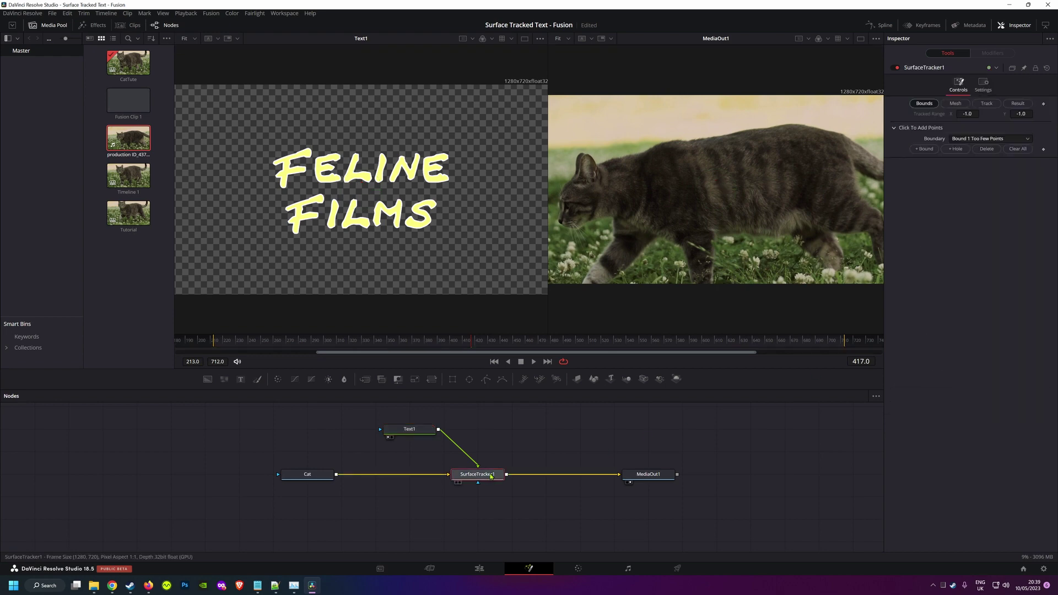
pyautogui.press('2')
pyautogui.moveTo(753, 341)
pyautogui.mouseDown()
pyautogui.moveTo(794, 342)
pyautogui.moveTo(709, 345)
pyautogui.moveTo(740, 346)
pyautogui.mouseUp()
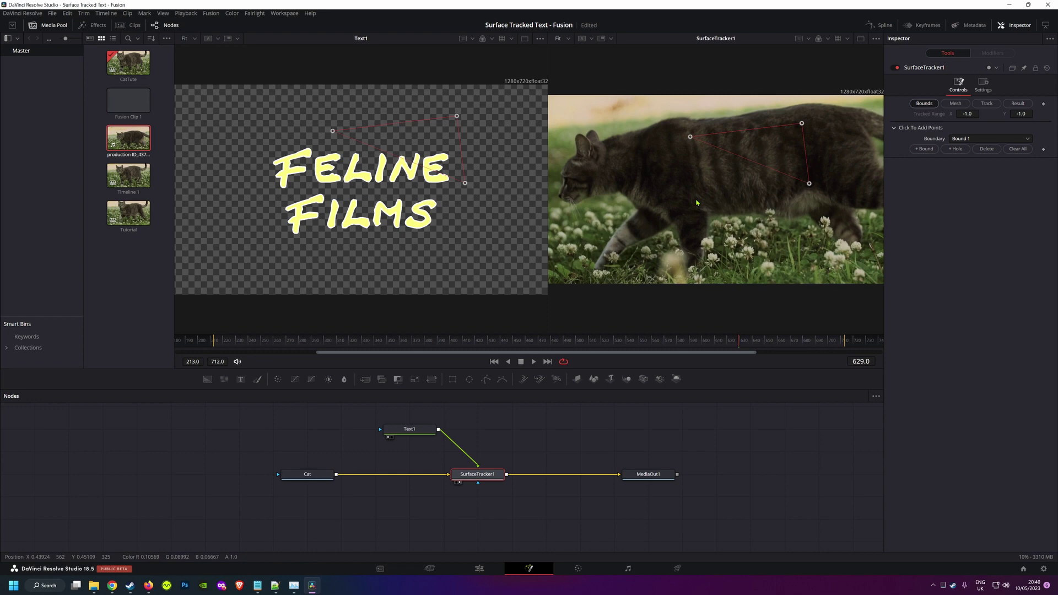
pyautogui.click(956, 104)
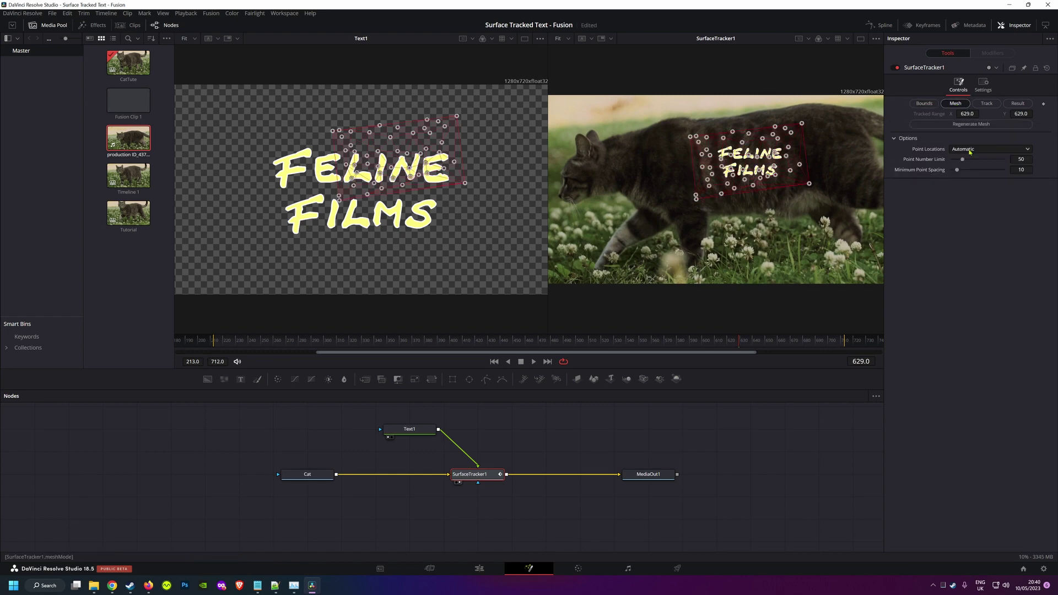
pyautogui.moveTo(964, 160); pyautogui.dragTo(971, 161)
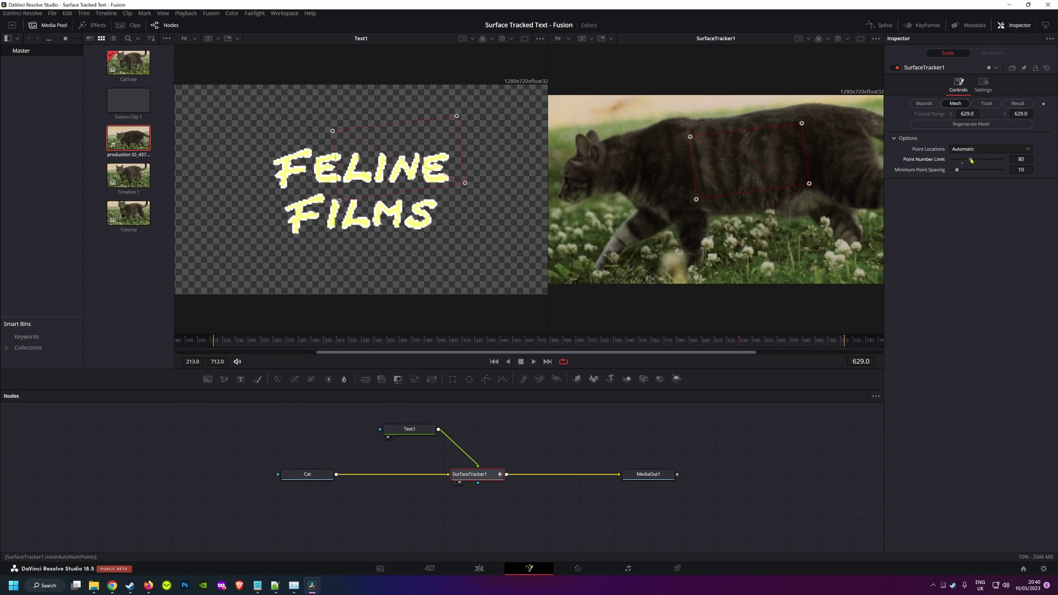
pyautogui.click(973, 124)
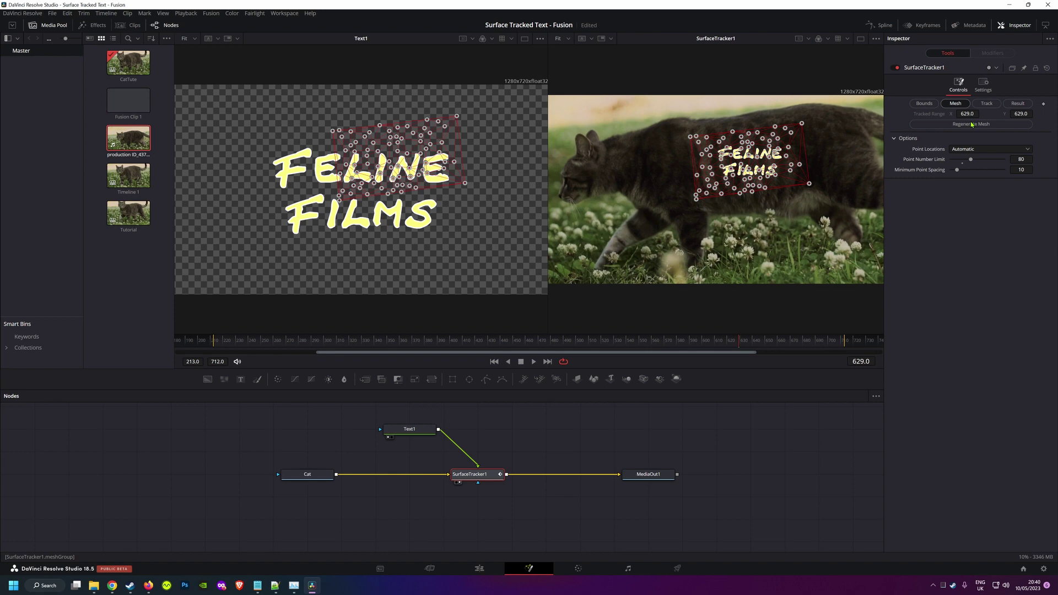
# Set the tracker's Track Quality to Better
pyautogui.click(986, 104)
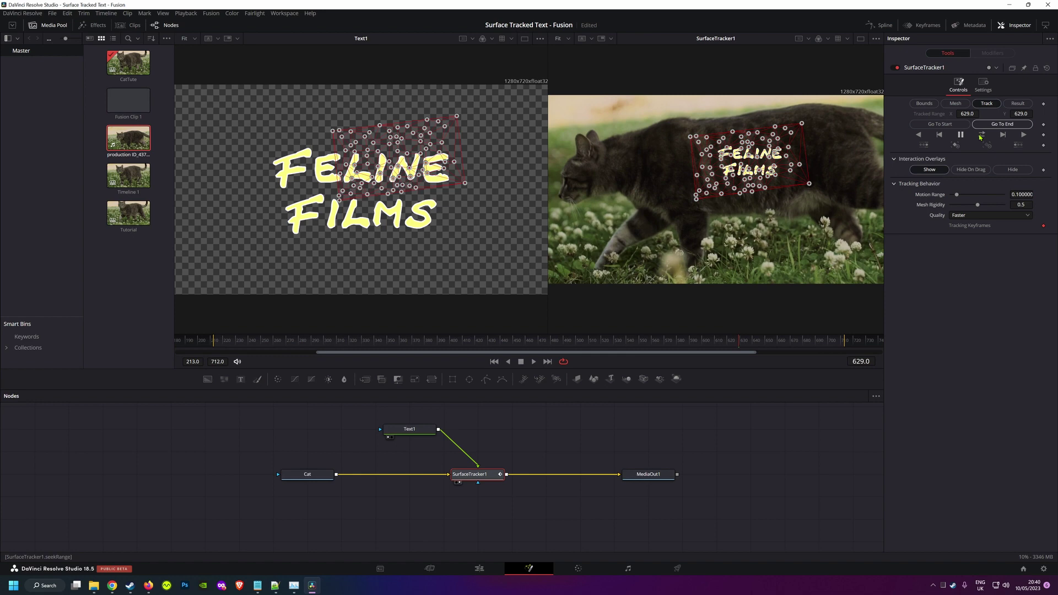
pyautogui.click(967, 216)
pyautogui.click(959, 240)
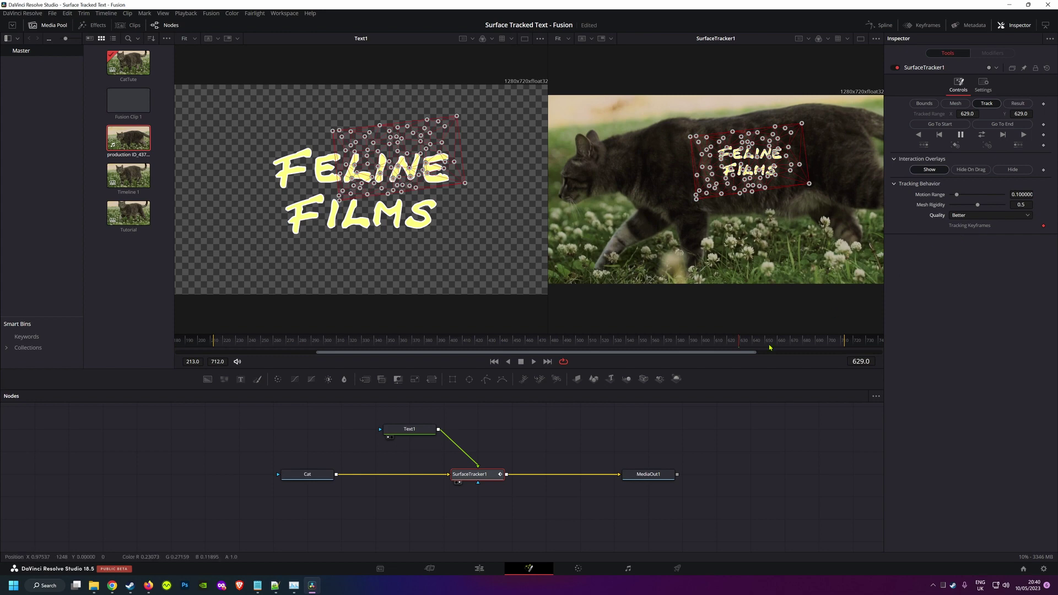
# Insert a Color Corrector node after the Cat footage
pyautogui.click(315, 475)
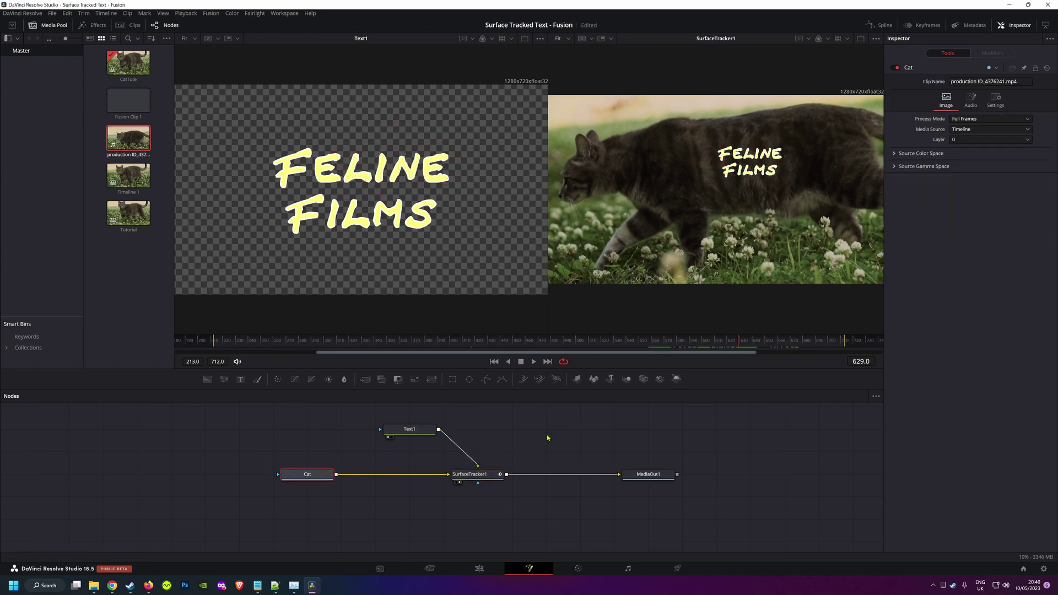
pyautogui.hotkey('shift', 'space')
pyautogui.write('surf')
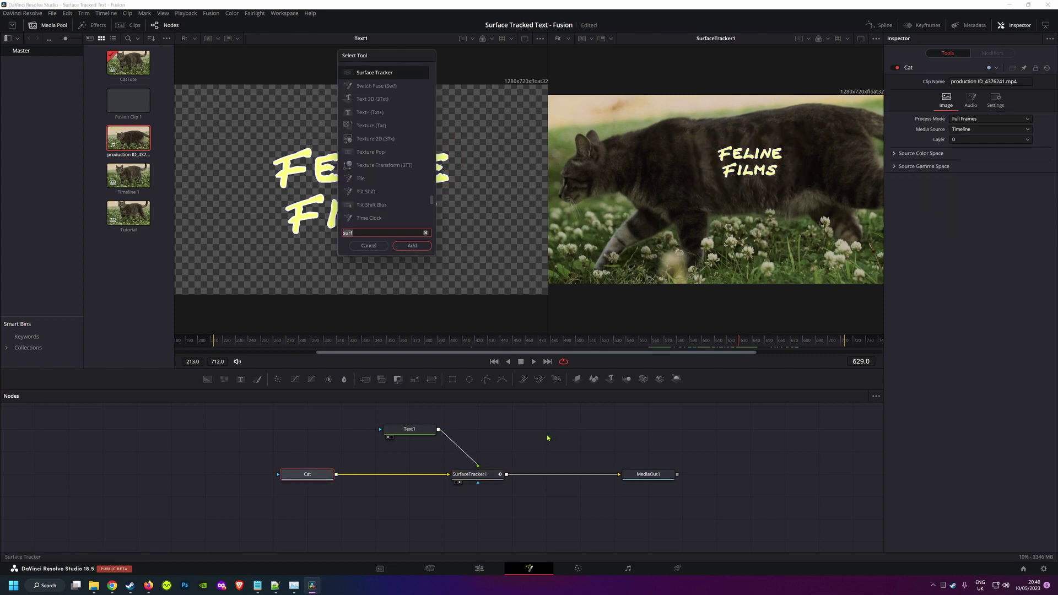
pyautogui.press('BackSpace')
pyautogui.press('BackSpace')
pyautogui.press('BackSpace')
pyautogui.press('BackSpace')
pyautogui.write('co')
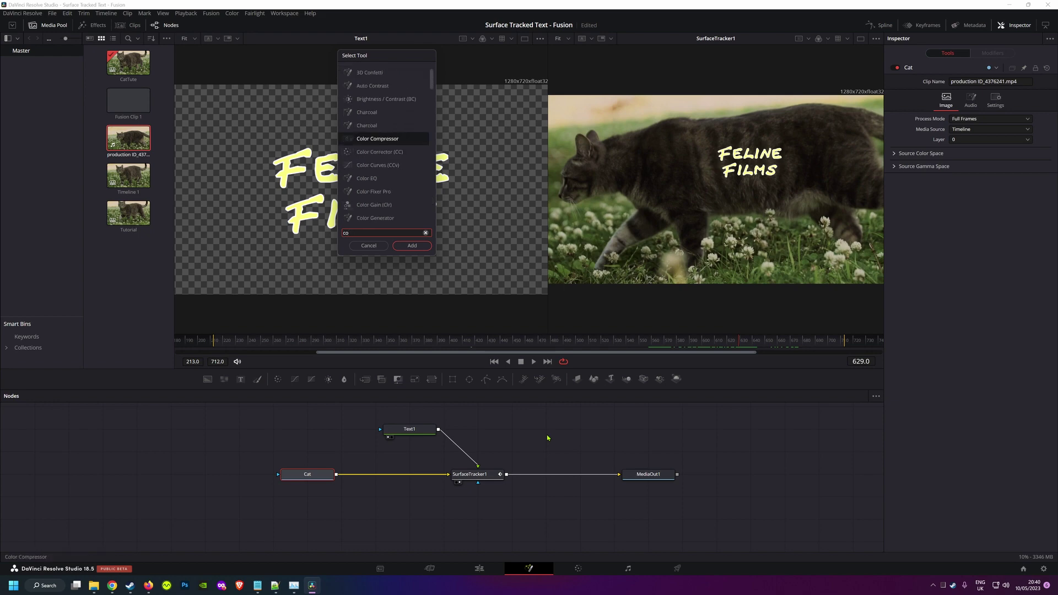
pyautogui.write('r')
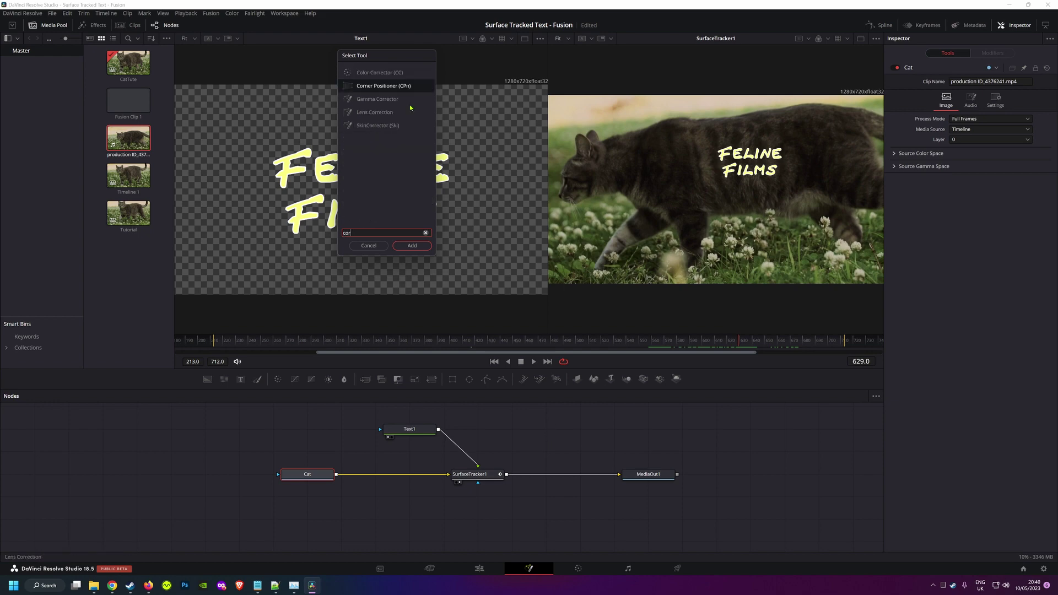
pyautogui.click(380, 72)
pyautogui.click(412, 245)
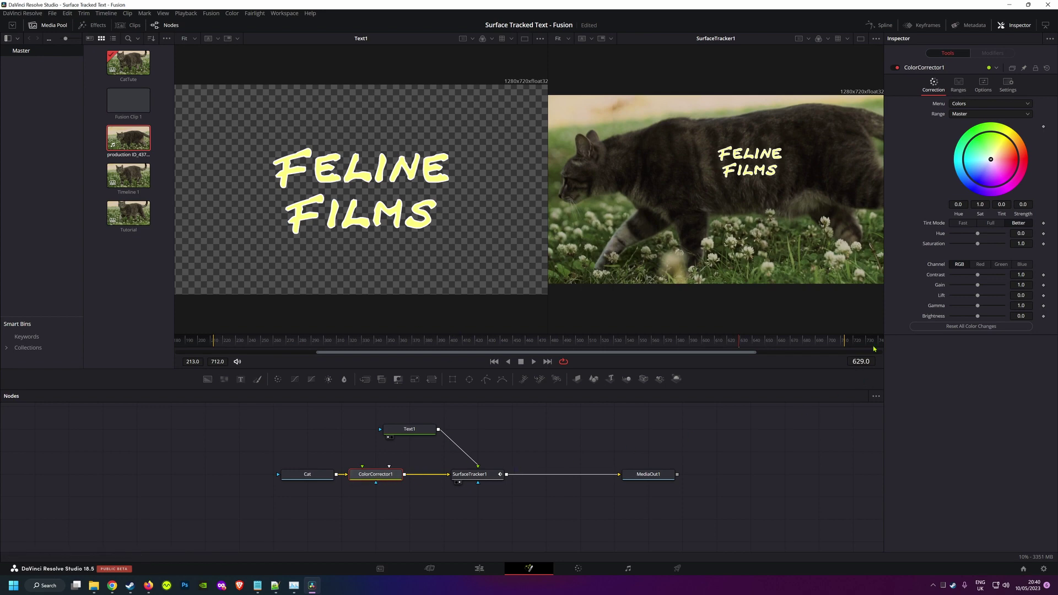
# Raise the footage's contrast and track SurfaceTracker1 across the clip
pyautogui.moveTo(978, 276); pyautogui.dragTo(983, 307)
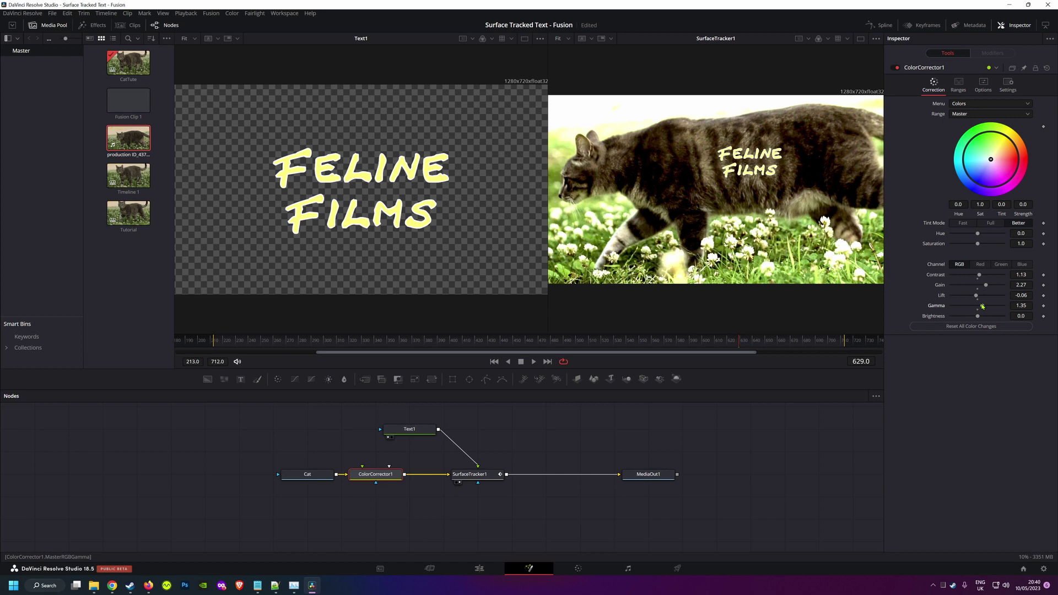
pyautogui.click(485, 478)
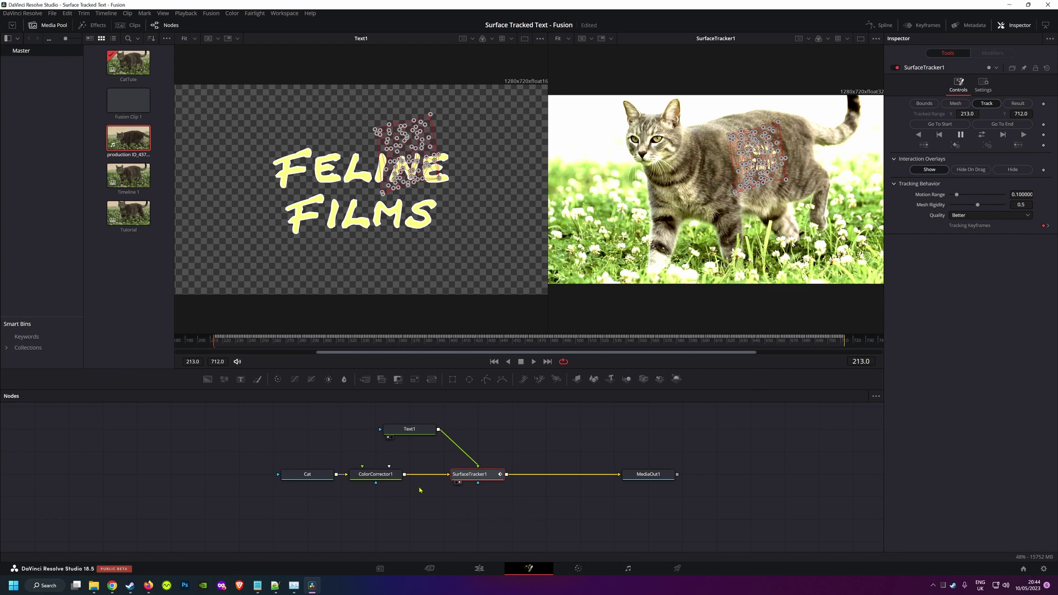
pyautogui.click(376, 474)
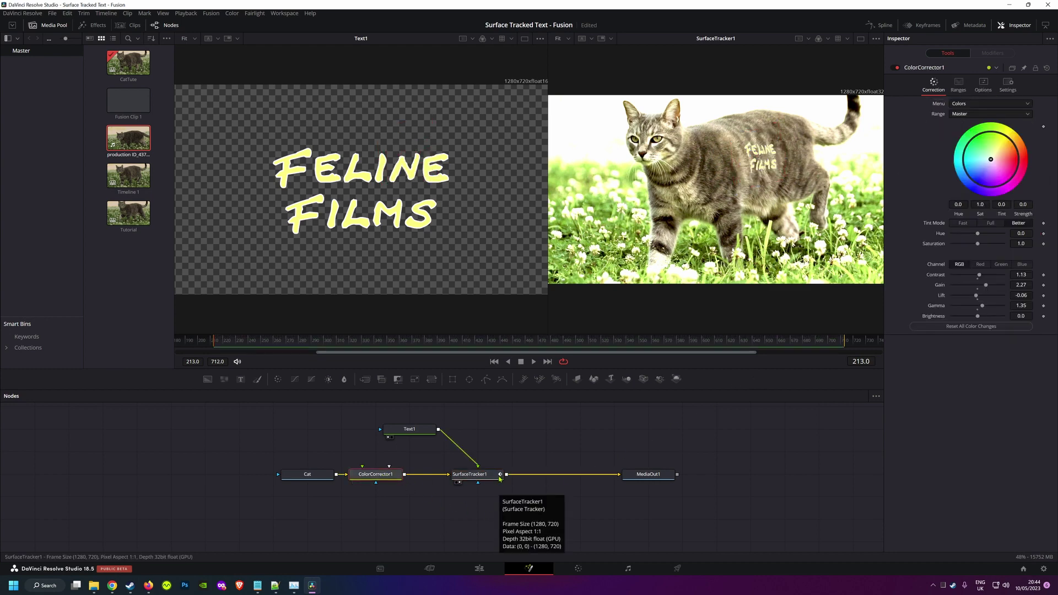
# Delete ColorCorrector1 and jump SurfaceTracker1's Overlay Placement to reference frame 629
pyautogui.press('Delete')
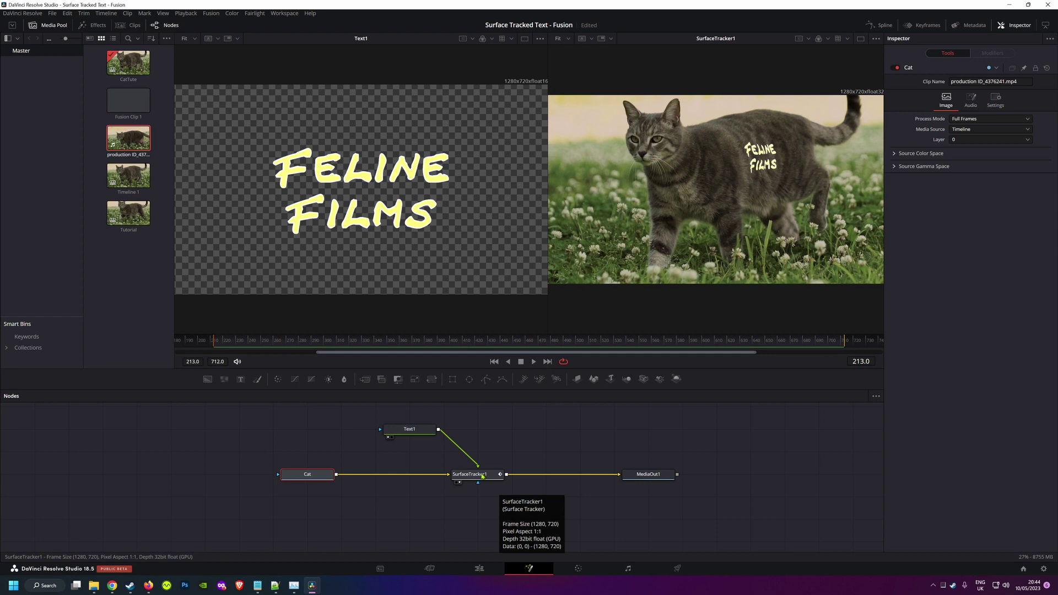
pyautogui.click(481, 475)
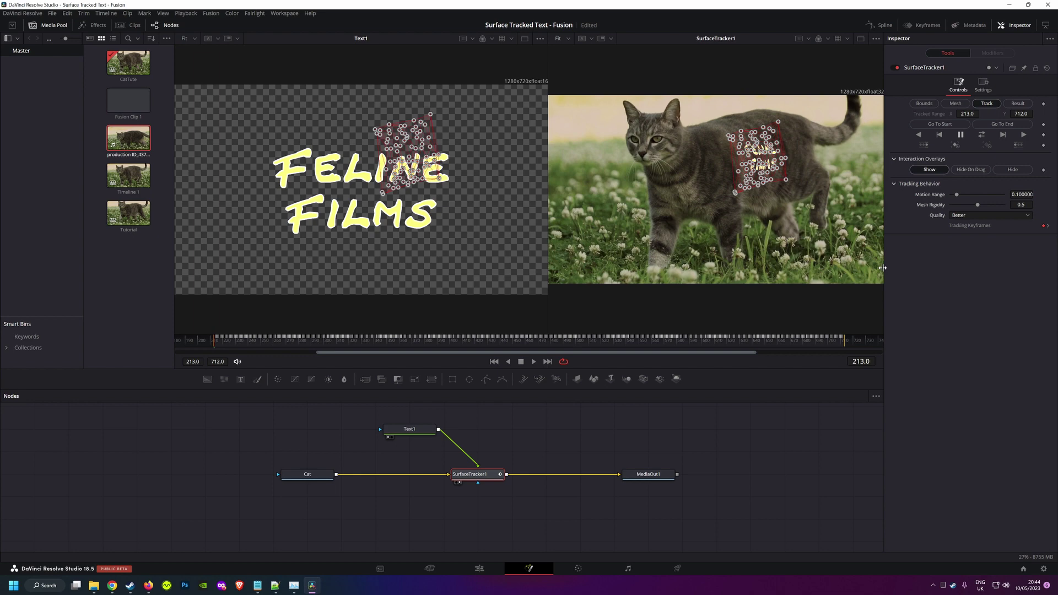
pyautogui.click(1014, 105)
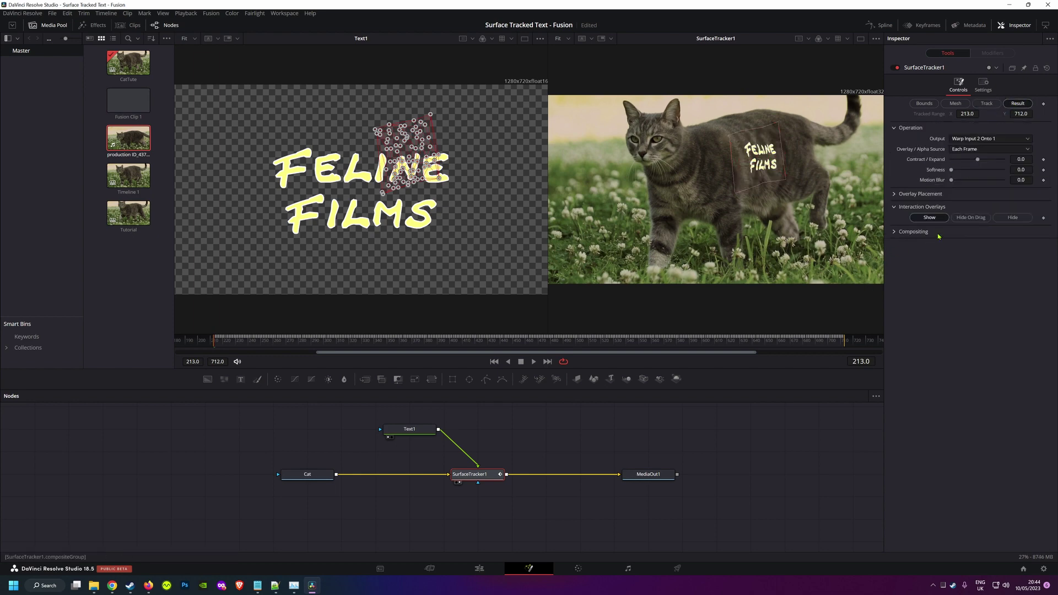
pyautogui.click(893, 194)
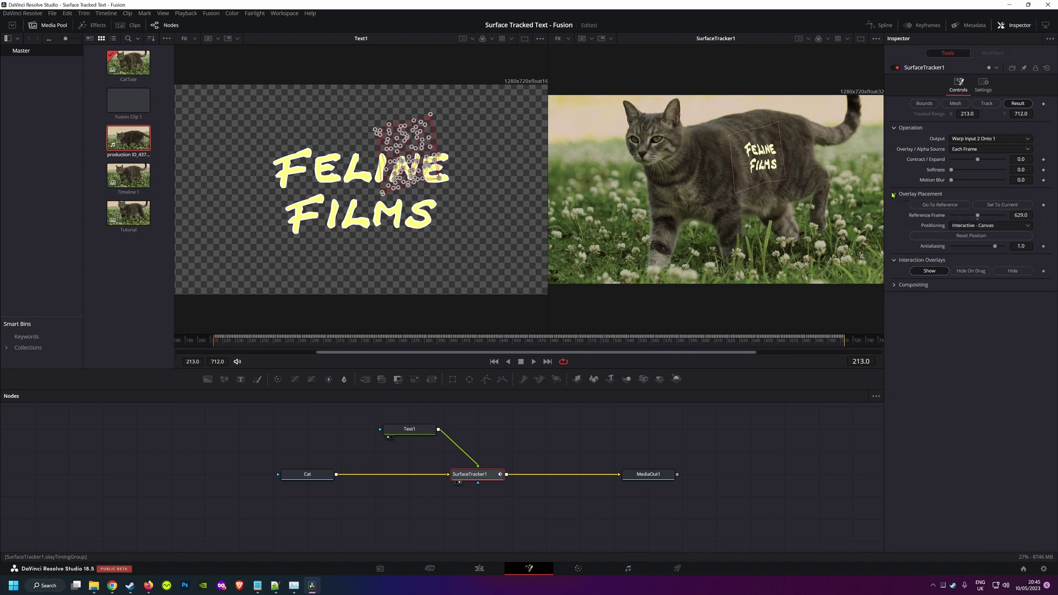
pyautogui.click(933, 205)
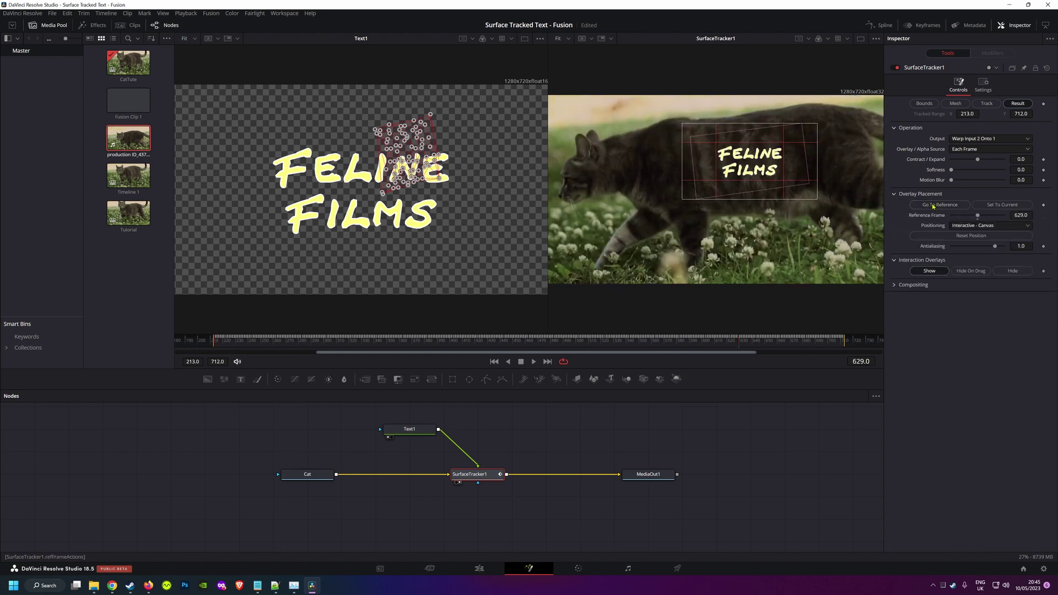
pyautogui.click(978, 226)
# Scale the text with Sliders positioning, then switch to Interactive - Canvas
pyautogui.click(965, 244)
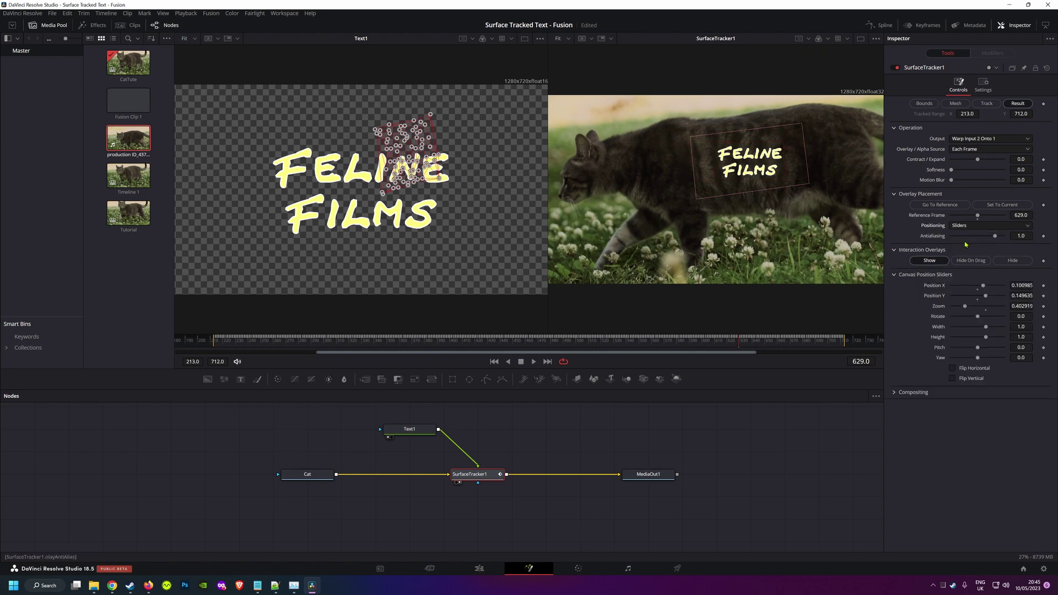
pyautogui.moveTo(965, 308); pyautogui.dragTo(978, 319)
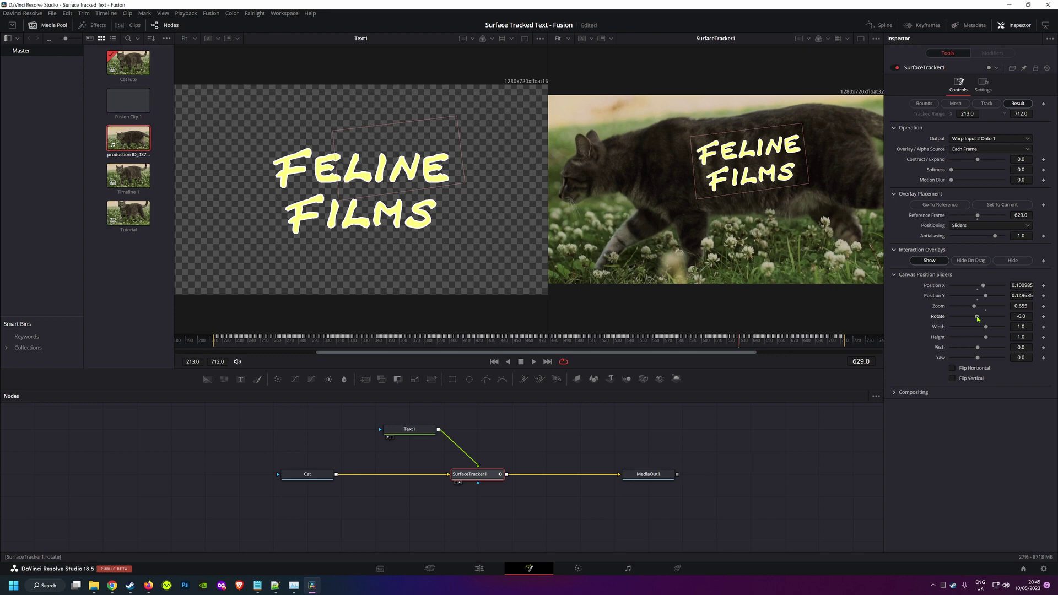
pyautogui.click(991, 225)
pyautogui.click(979, 236)
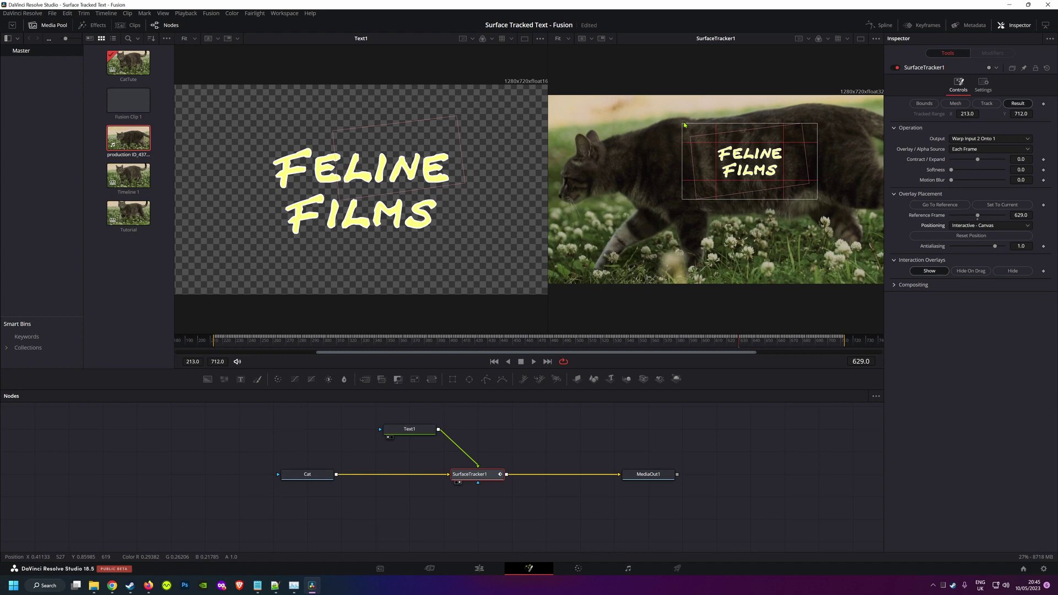
# Drag the text's four corners to fit it onto the cat's side
pyautogui.moveTo(685, 125); pyautogui.dragTo(691, 136)
pyautogui.moveTo(817, 123); pyautogui.dragTo(802, 124)
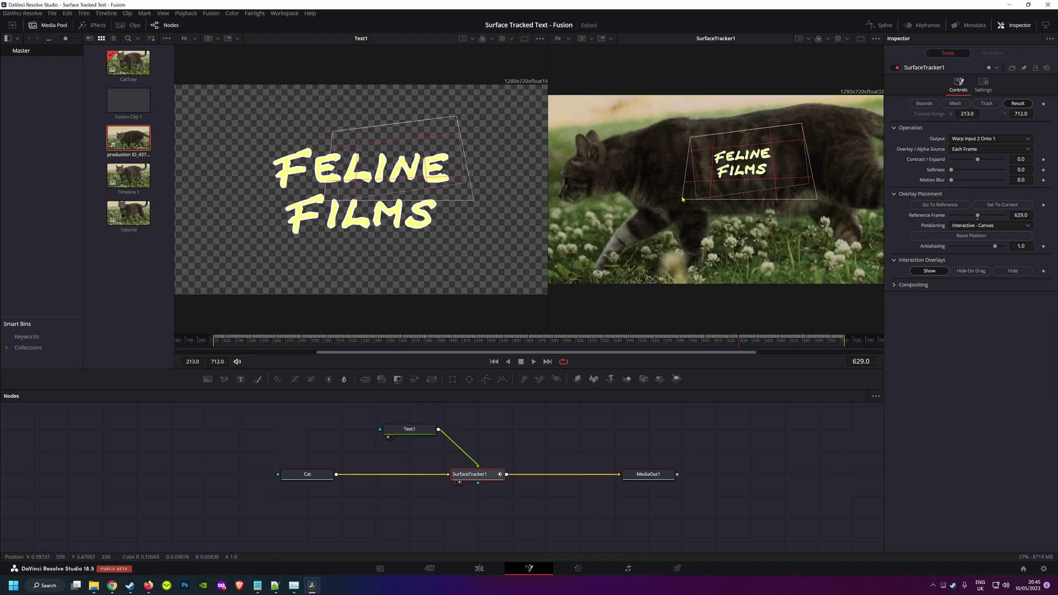
pyautogui.moveTo(683, 200); pyautogui.dragTo(697, 199)
pyautogui.moveTo(817, 199); pyautogui.dragTo(811, 184)
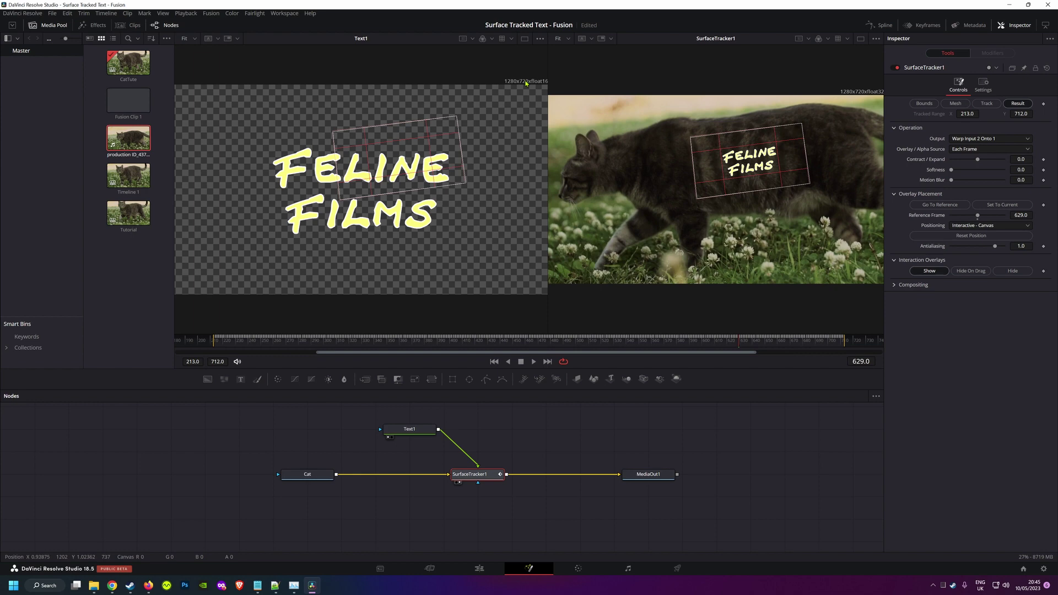
# Raise Text1's Size from 0.1535 to 0.3268
pyautogui.click(409, 429)
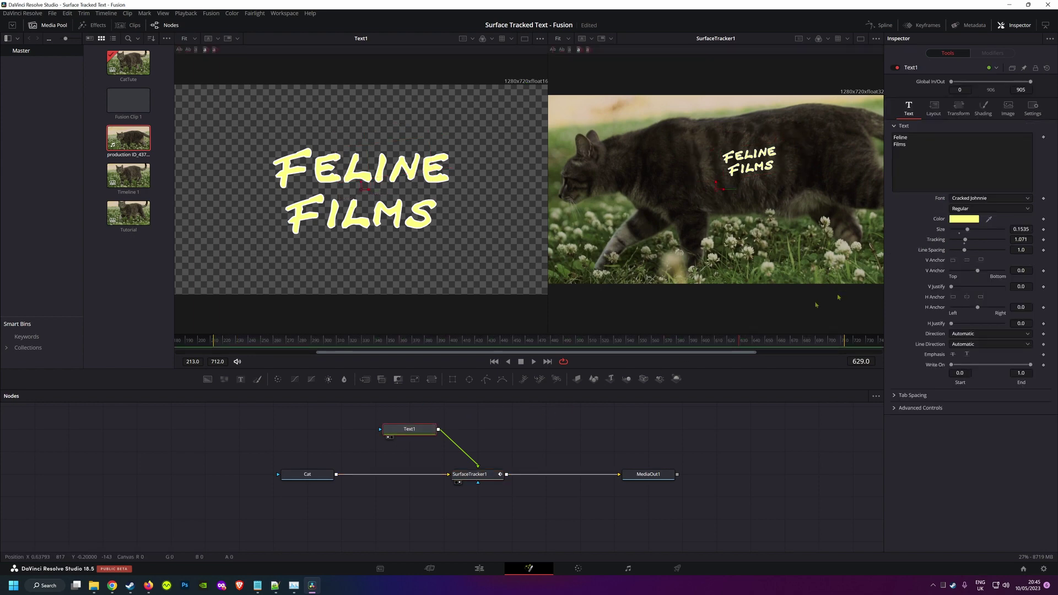
pyautogui.moveTo(968, 232); pyautogui.dragTo(987, 228)
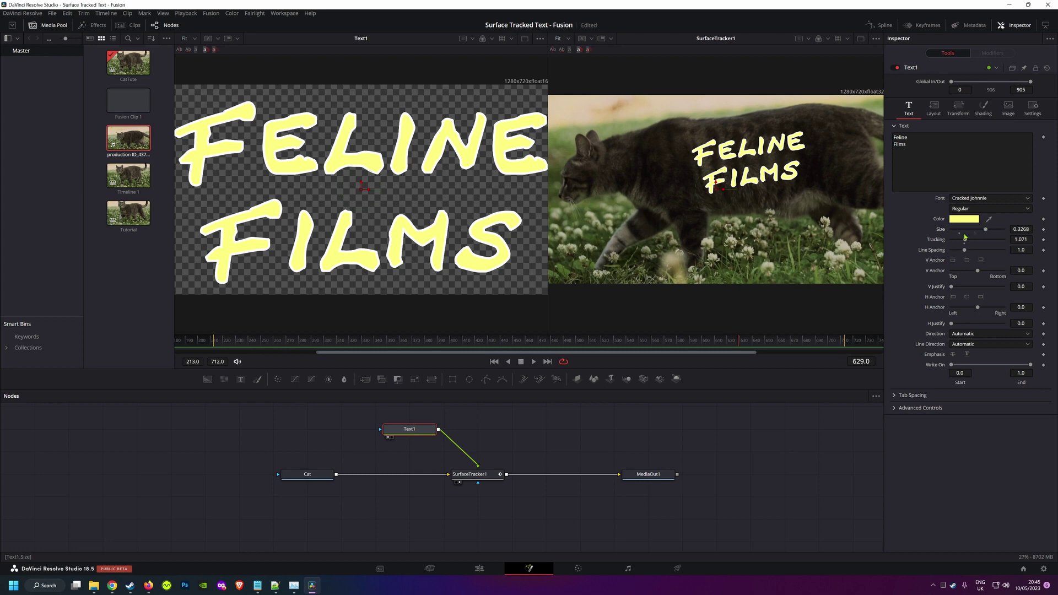
# Change SurfaceTracker1's Composite Type from Normal to SoftLight
pyautogui.click(468, 476)
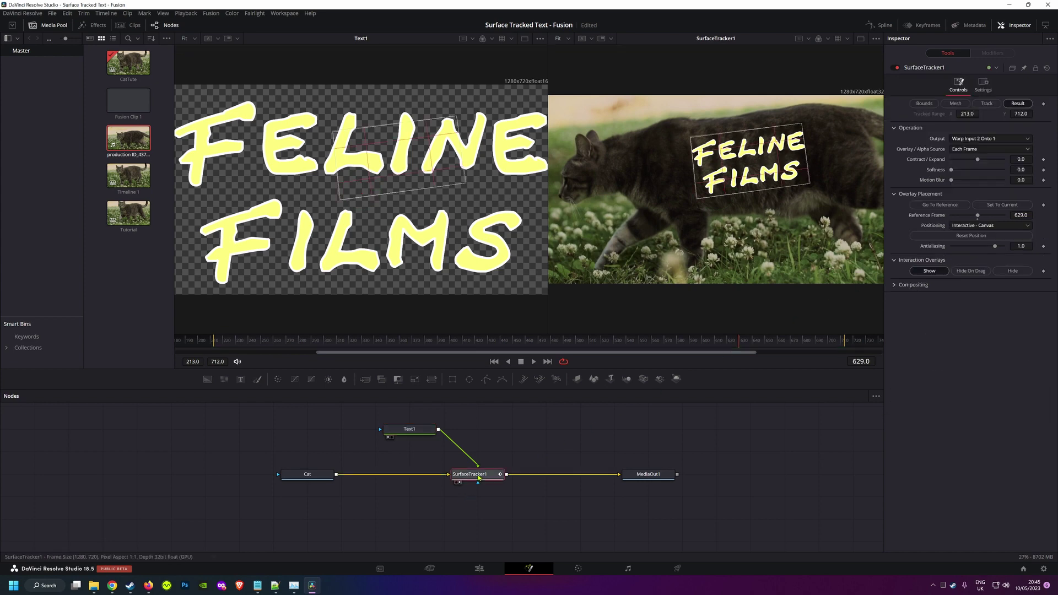
pyautogui.click(895, 285)
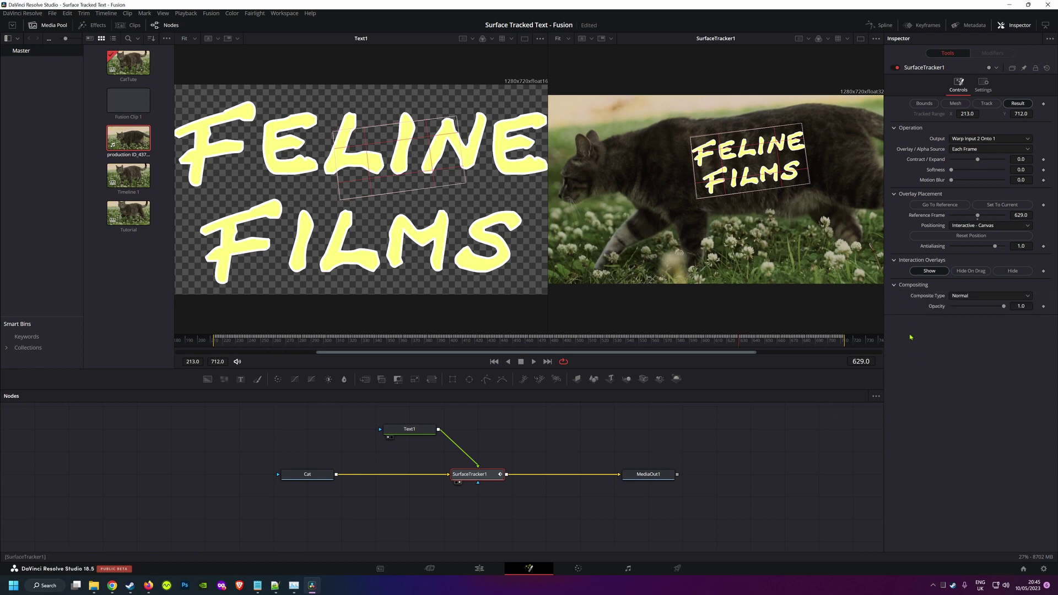
pyautogui.click(955, 298)
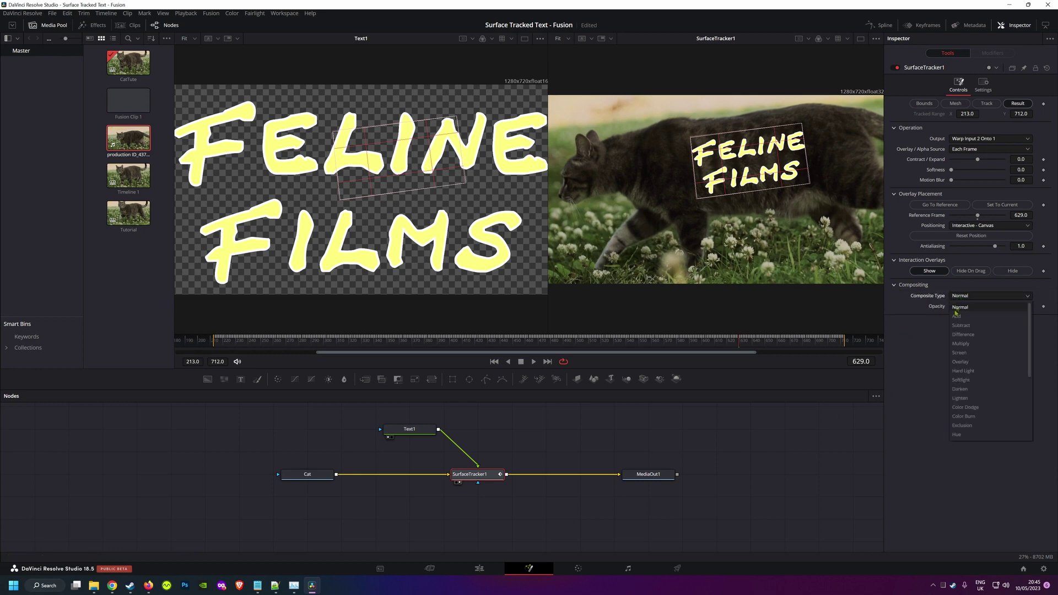
pyautogui.click(967, 380)
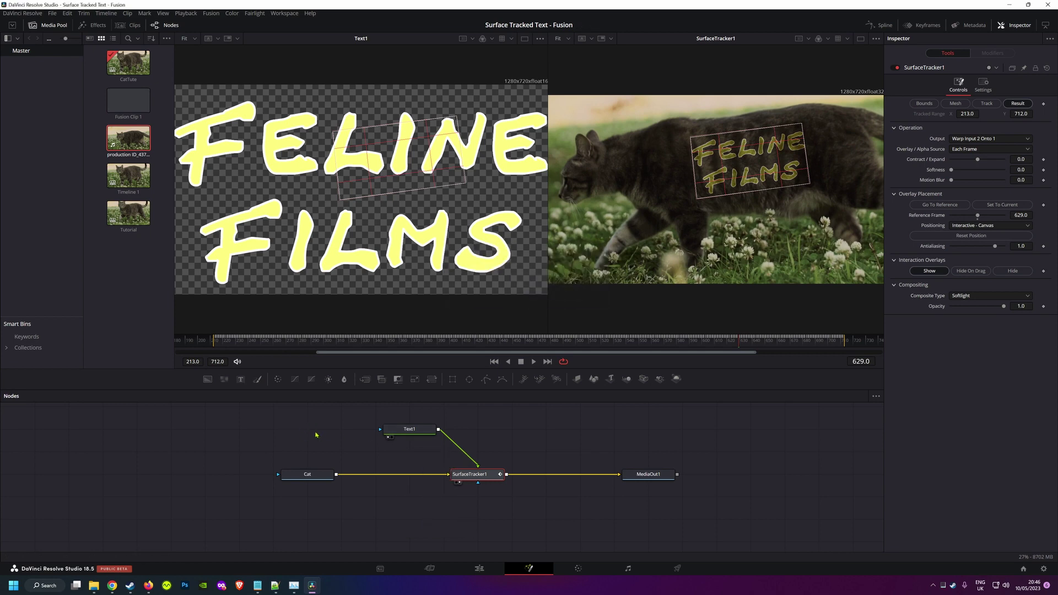
# Add a Fast Noise node feeding Text1 with Scale 100 and higher Detail and Contrast
pyautogui.moveTo(224, 379); pyautogui.dragTo(380, 429)
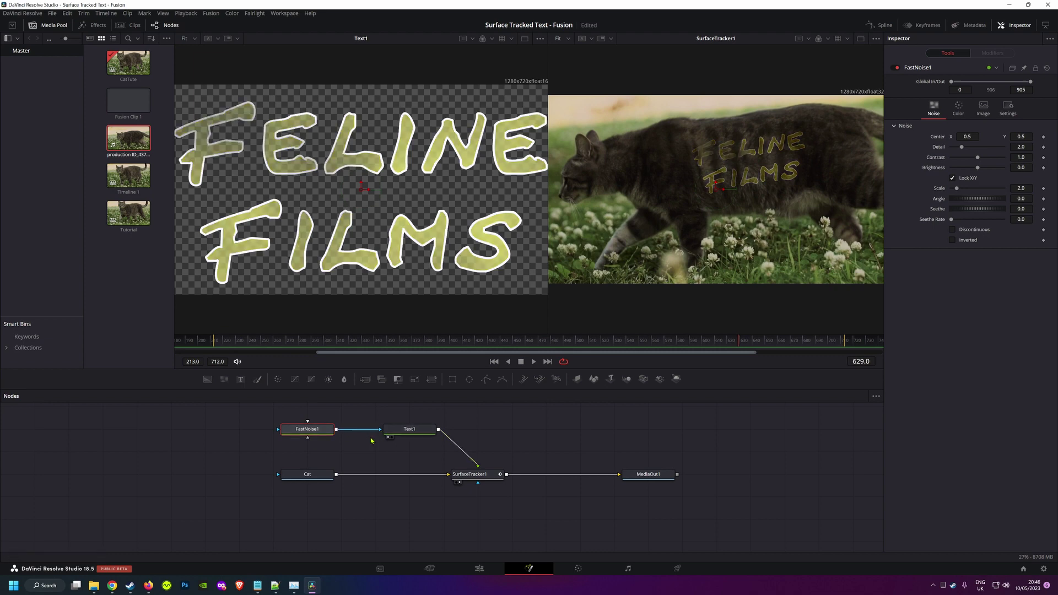
pyautogui.press('1')
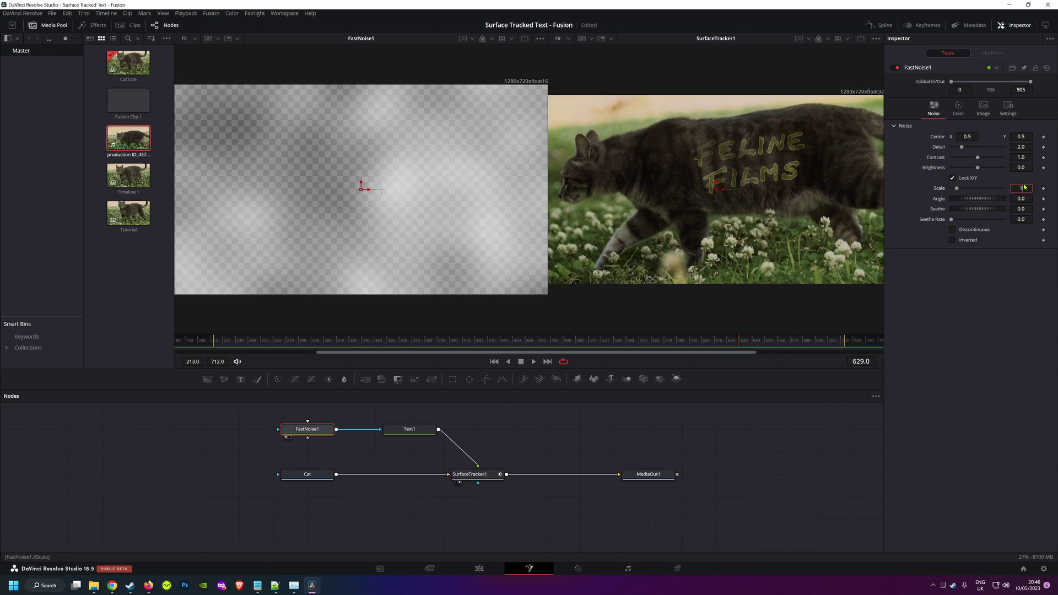
pyautogui.write('00')
pyautogui.press('Tab')
pyautogui.moveTo(964, 148); pyautogui.dragTo(994, 170)
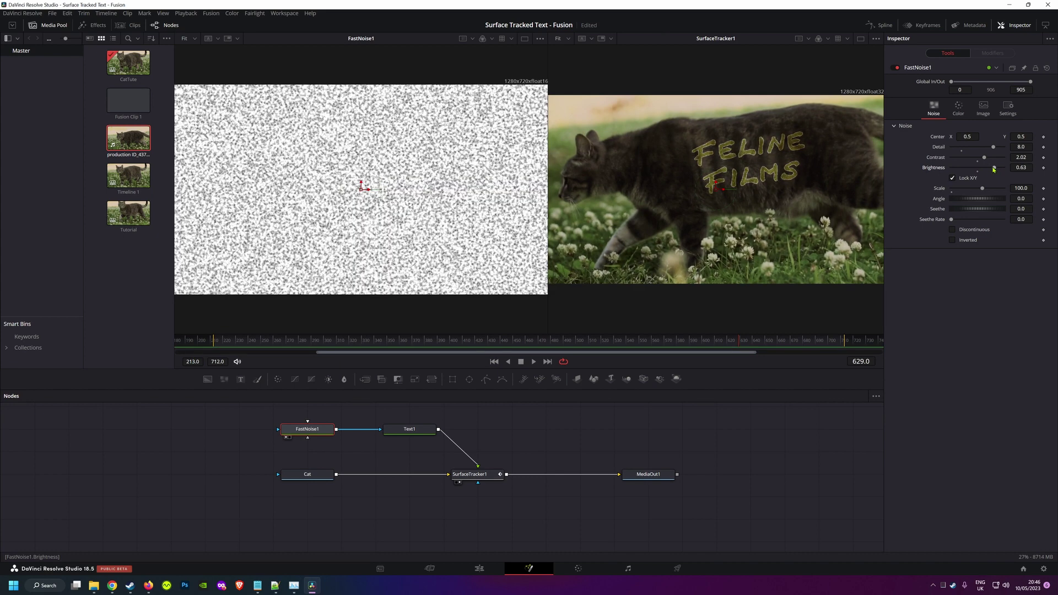
# View MediaOut1 and play the noise-textured title from the first tracked frame
pyautogui.press('2')
pyautogui.click(494, 362)
pyautogui.click(534, 362)
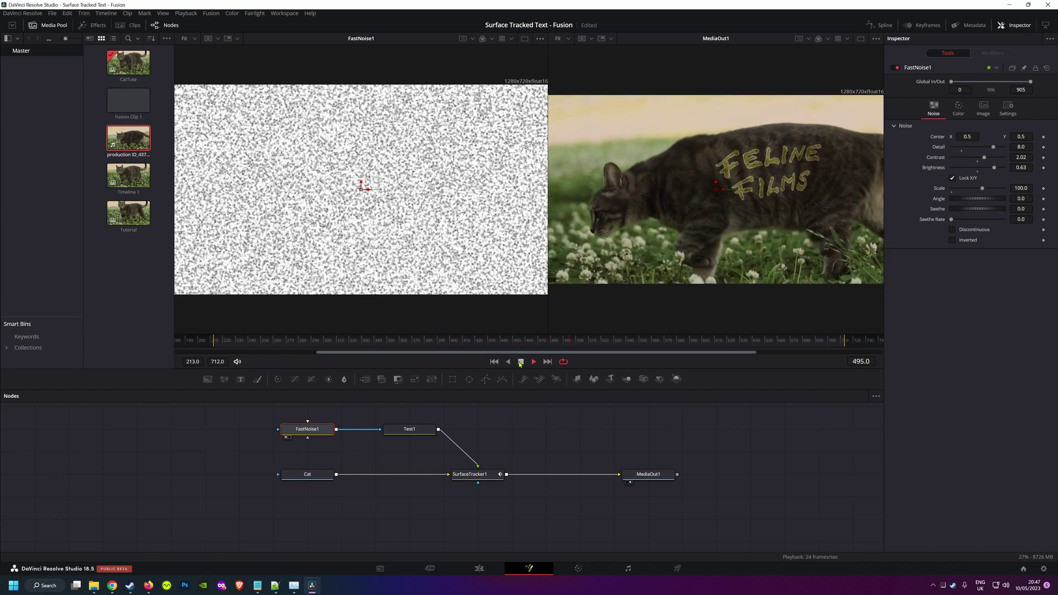
# Stop playback and insert a Soft Glow node after Text1
pyautogui.click(521, 361)
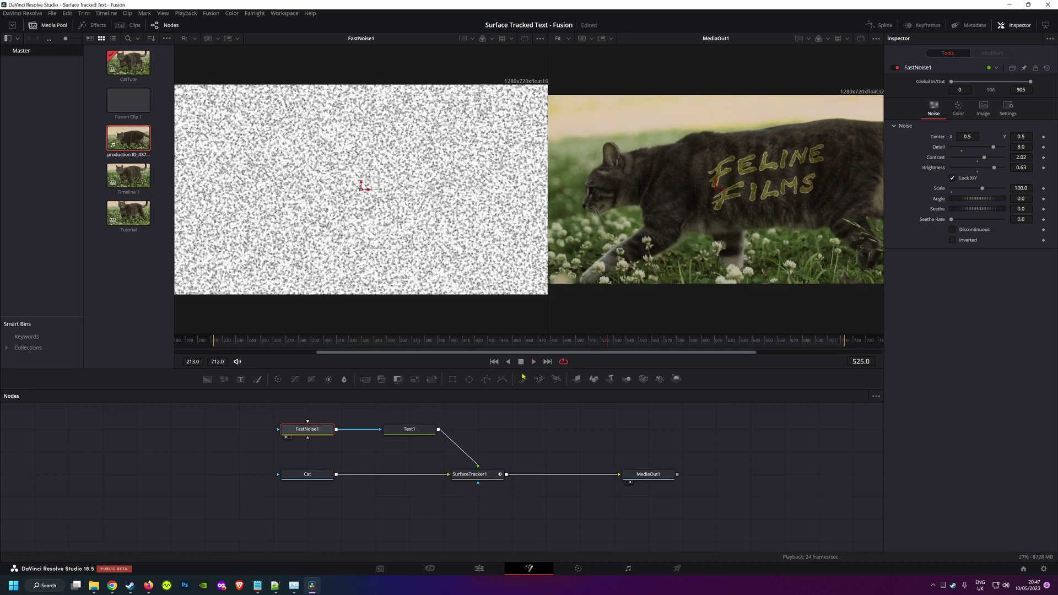
pyautogui.click(413, 433)
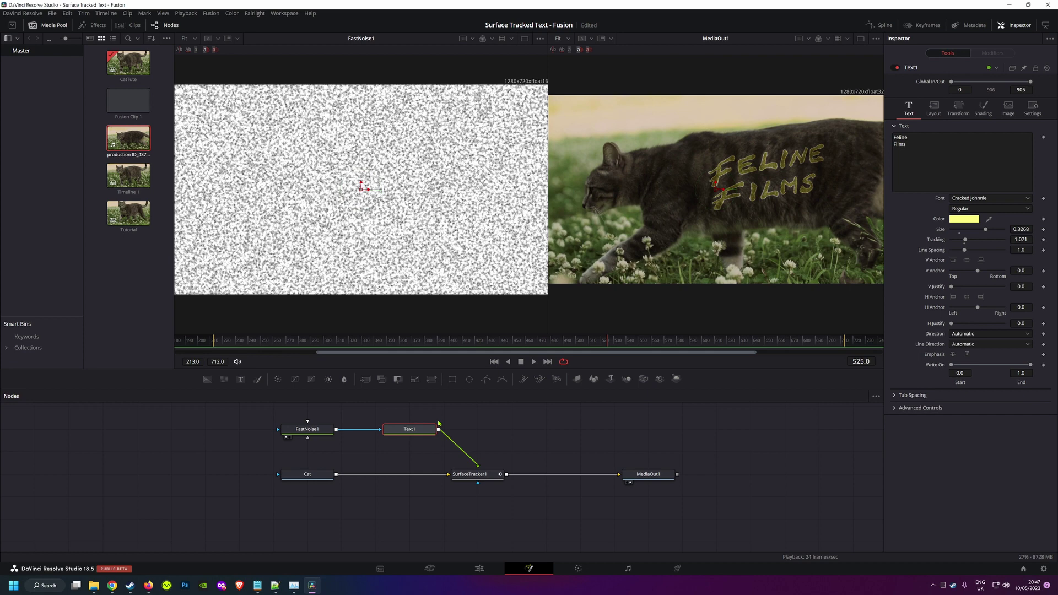
pyautogui.hotkey('shift', 'space')
pyautogui.write('sof')
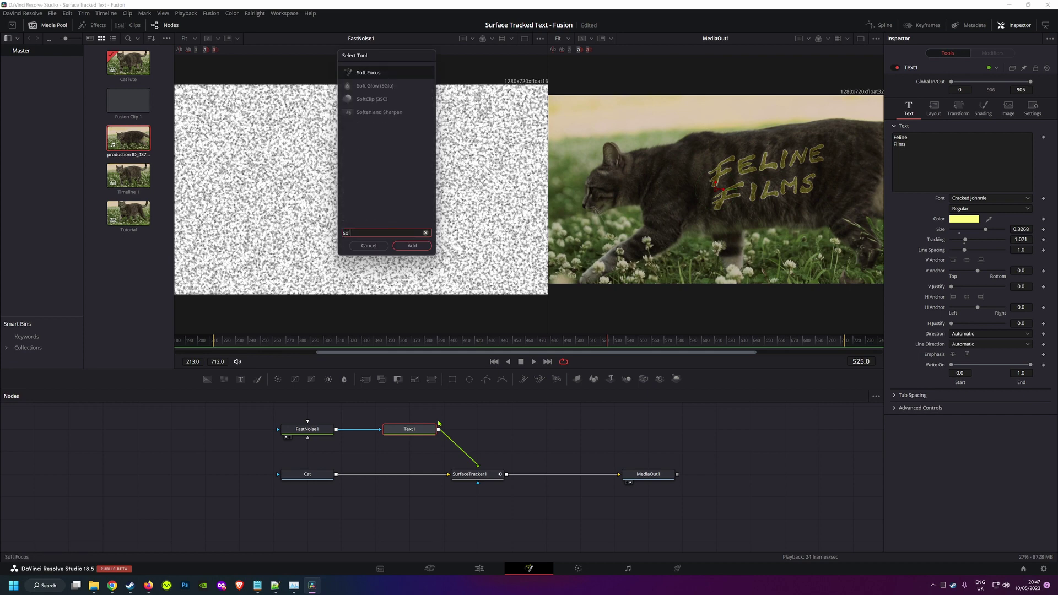
pyautogui.click(378, 92)
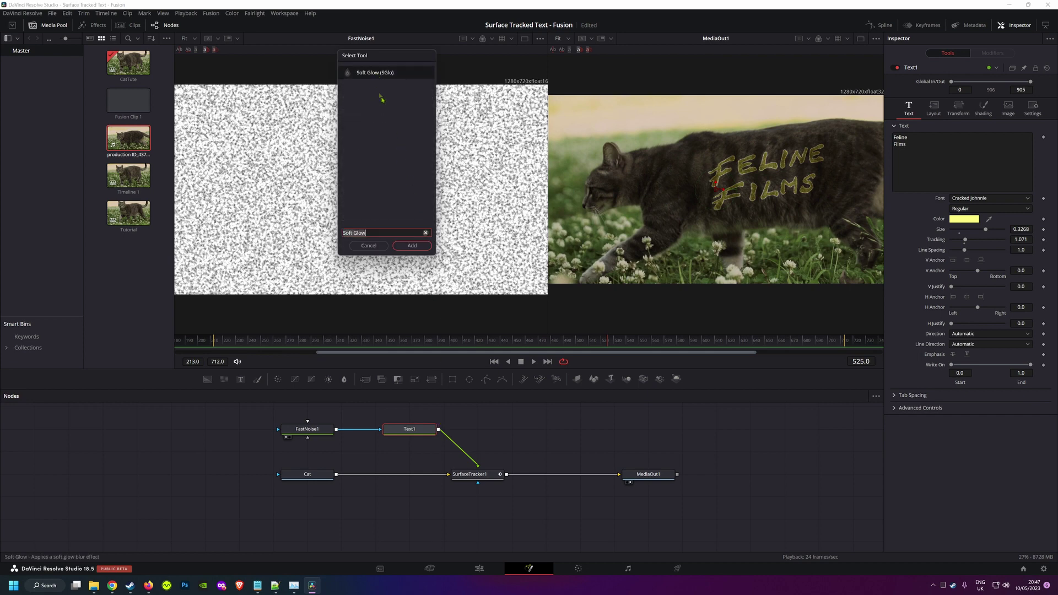
pyautogui.click(412, 246)
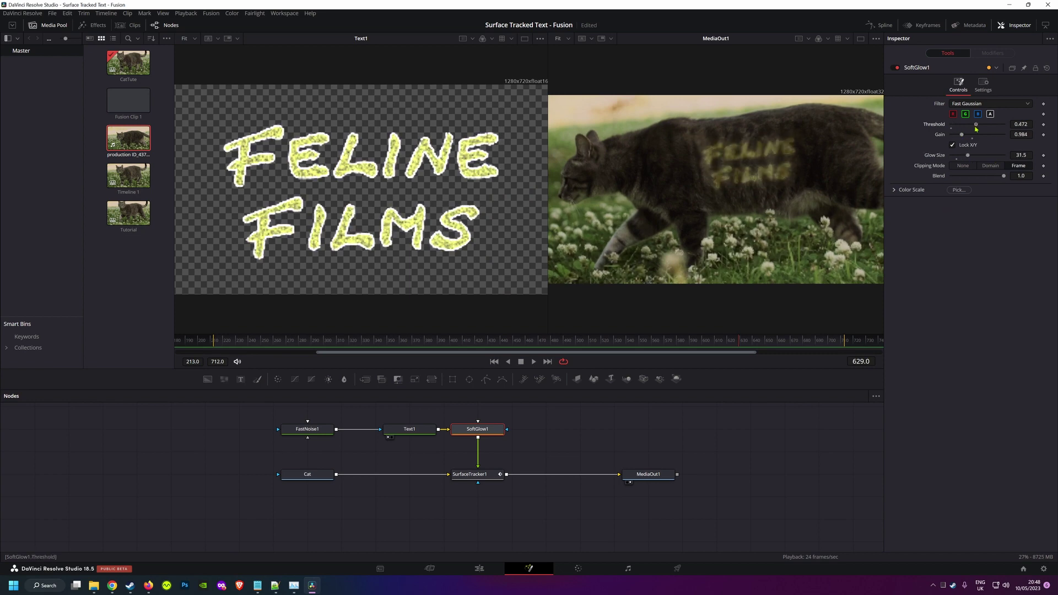
# On Text1's Shading tab, raise Softness and Glow for the outline and fill
pyautogui.click(413, 431)
pyautogui.click(984, 108)
pyautogui.moveTo(965, 376)
pyautogui.mouseDown()
pyautogui.moveTo(956, 375)
pyautogui.moveTo(964, 343)
pyautogui.moveTo(987, 343)
pyautogui.moveTo(970, 343)
pyautogui.mouseUp()
pyautogui.click(954, 136)
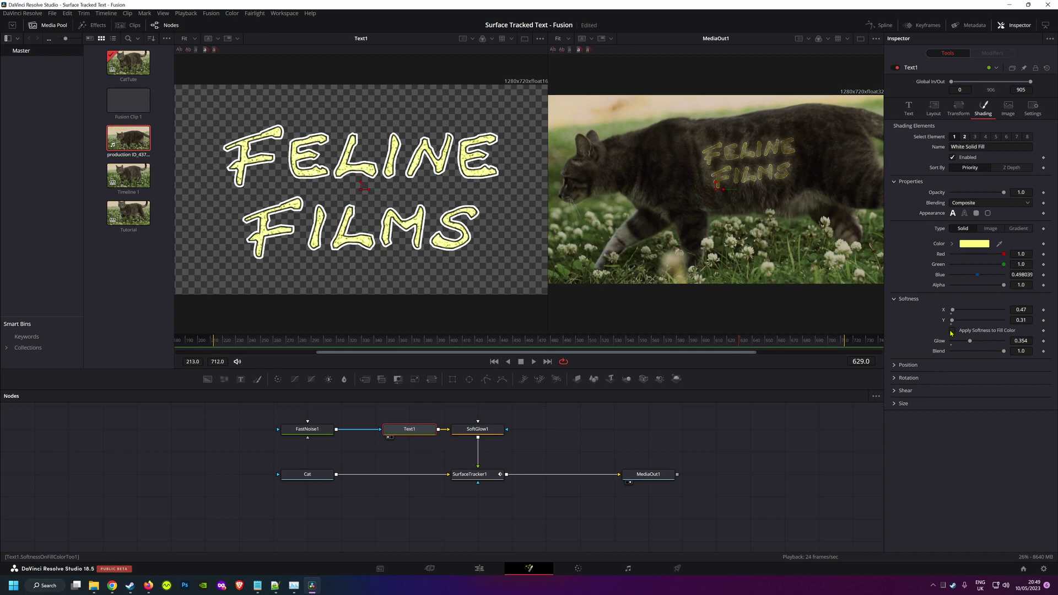
pyautogui.click(470, 474)
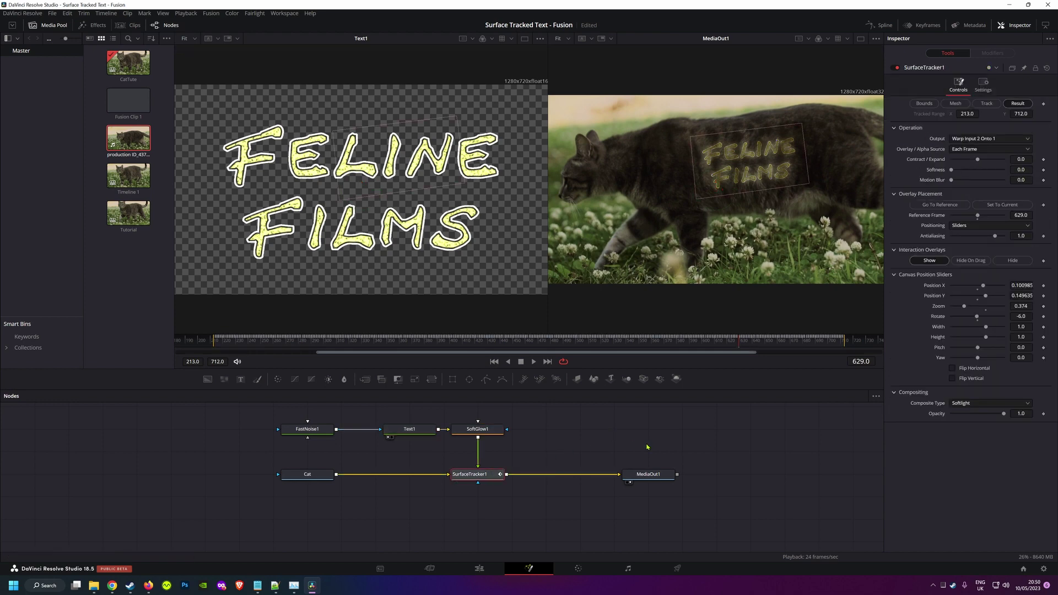
# Add Prism Blur after SurfaceTracker1 with stronger aberration, and brighten SoftGlow1 (Glow Size 11.0, Blend 0.504)
pyautogui.hotkey('shift', 'space')
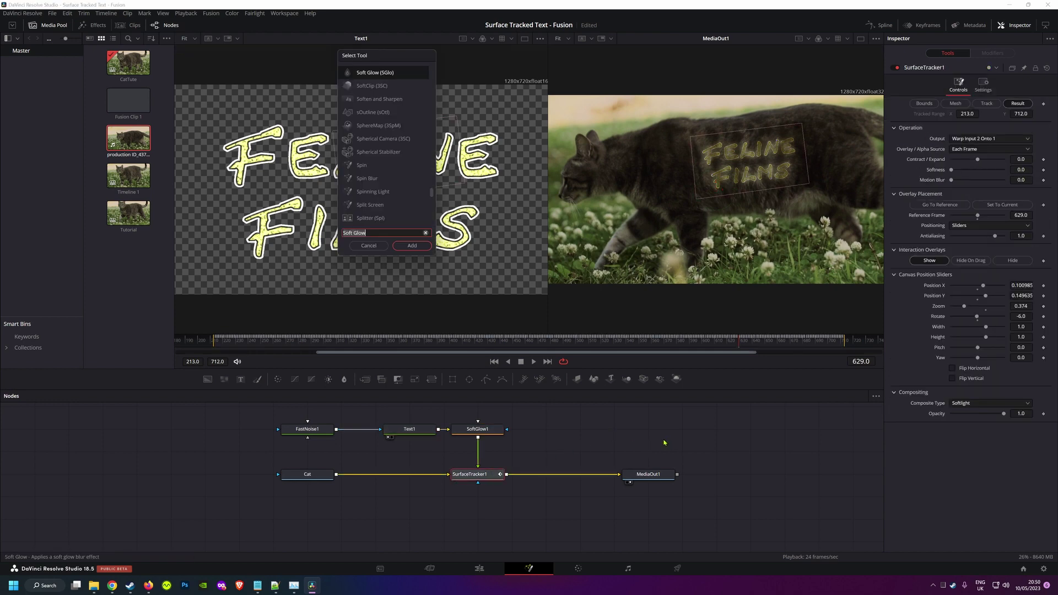
pyautogui.write('pris')
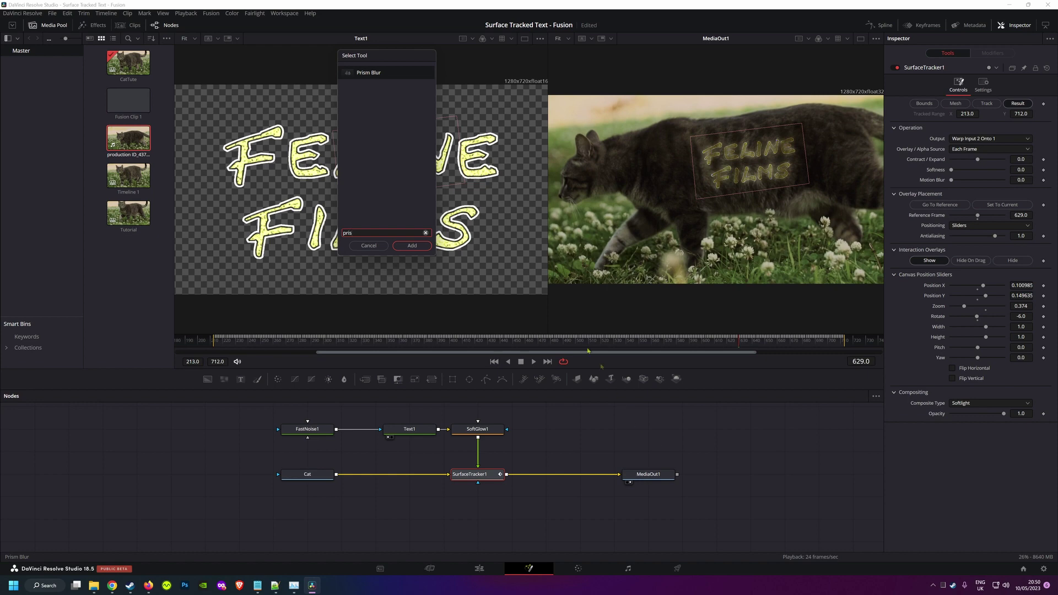
pyautogui.click(420, 249)
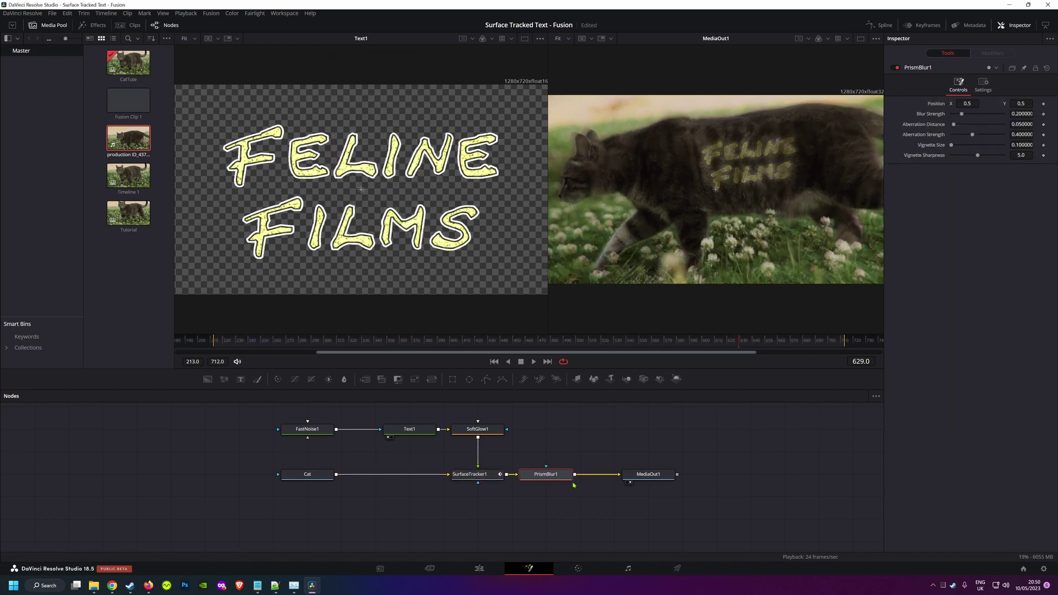
pyautogui.moveTo(973, 135); pyautogui.dragTo(972, 124)
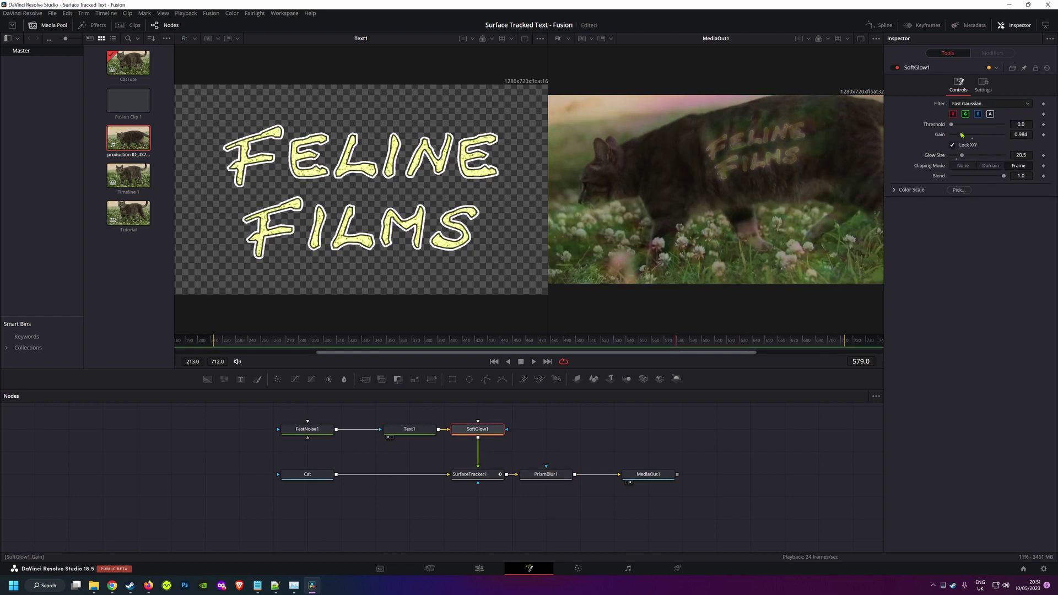
pyautogui.moveTo(962, 135)
pyautogui.mouseDown()
pyautogui.moveTo(973, 124)
pyautogui.moveTo(957, 155)
pyautogui.moveTo(978, 175)
pyautogui.moveTo(986, 124)
pyautogui.moveTo(965, 135)
pyautogui.mouseUp()
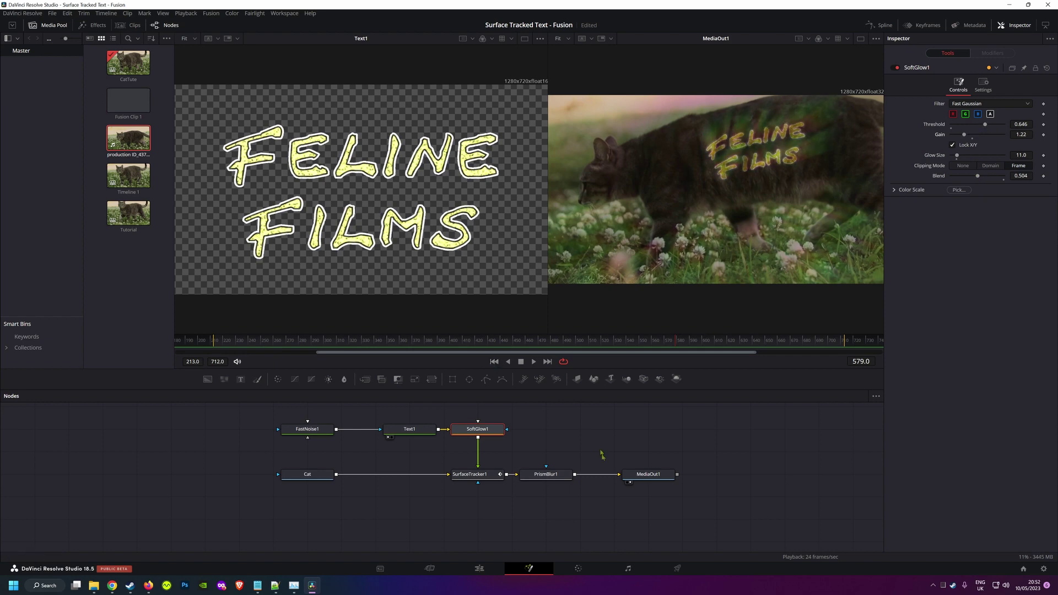
# Set Text1's Red Outline softness Glow to 0.984 on the Shading tab
pyautogui.click(410, 429)
pyautogui.click(965, 136)
pyautogui.moveTo(952, 403); pyautogui.dragTo(1002, 405)
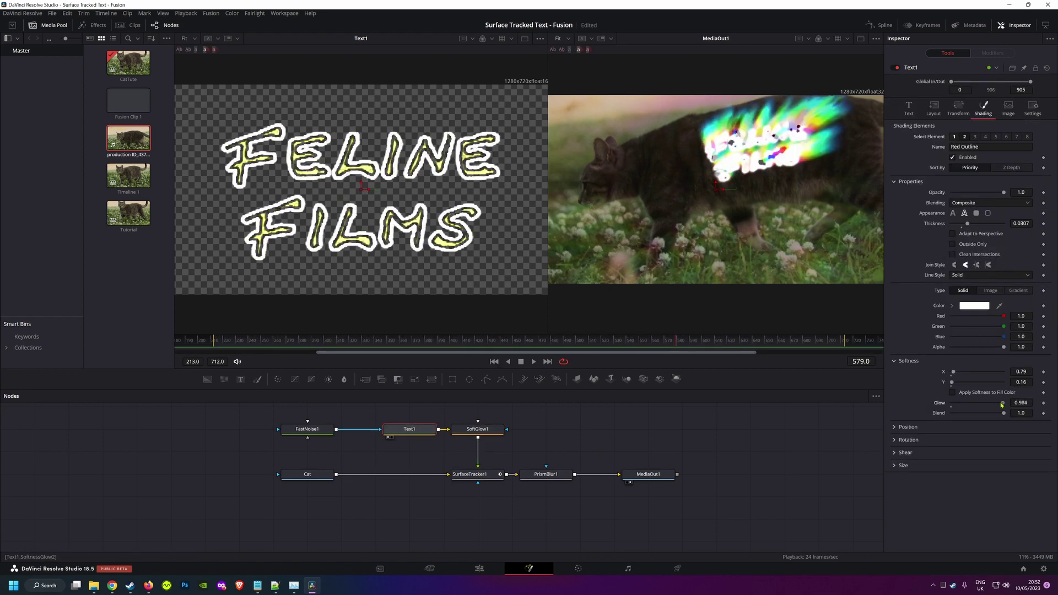